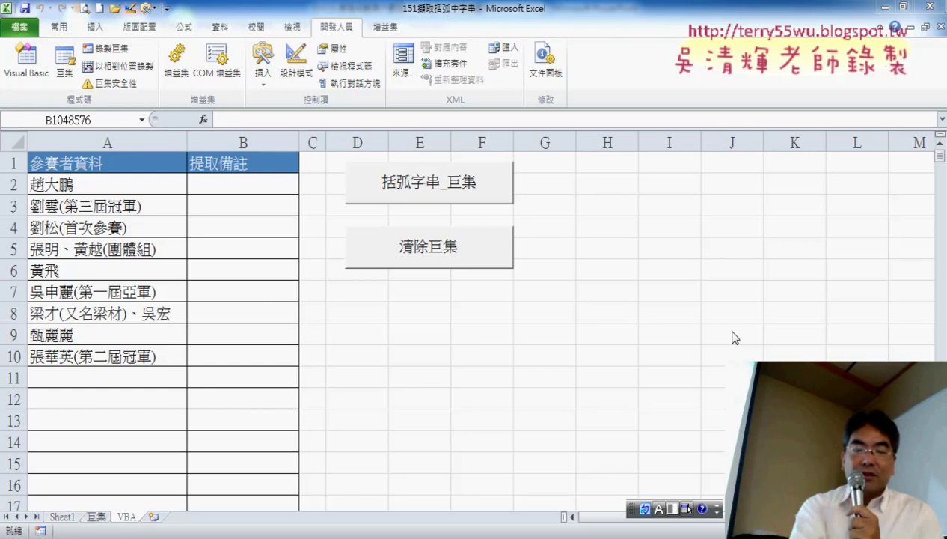
Annotate the 括弧字串 and 清除 macro buttons and the insert-function feature with the pen, then erase the ink
key("shift")
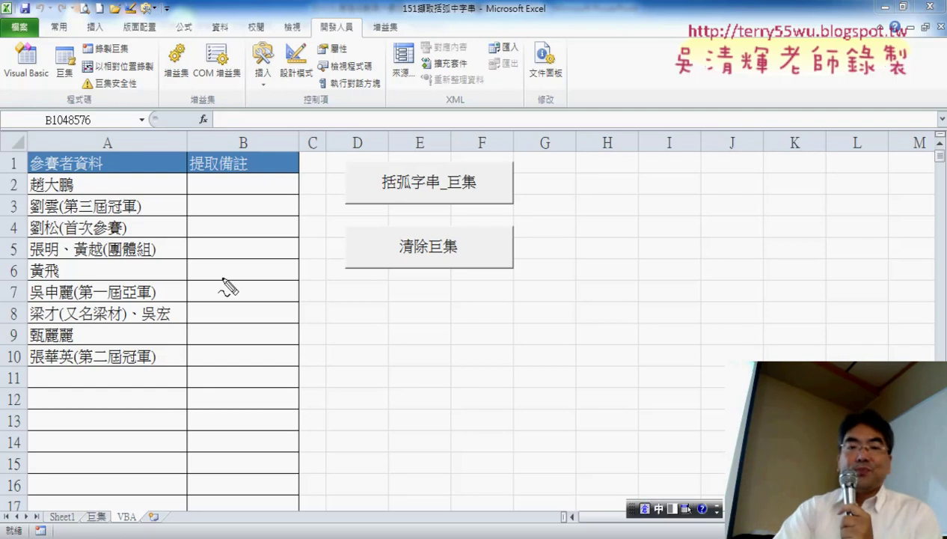
mouse_move(459, 297)
left_mouse_down()
mouse_move(349, 249)
mouse_move(524, 179)
mouse_move(476, 277)
left_mouse_up()
mouse_move(445, 56)
left_mouse_down()
mouse_move(449, 108)
mouse_move(480, 107)
left_mouse_up()
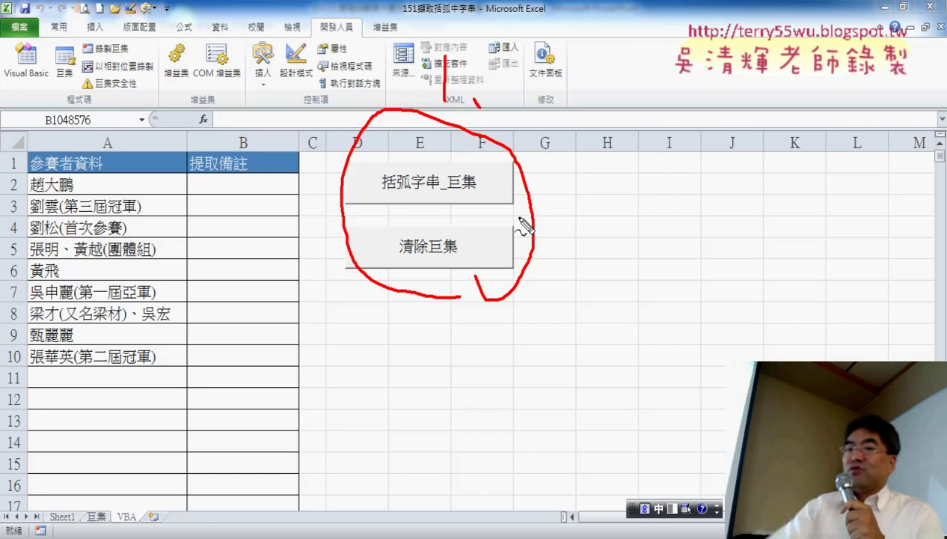
left_click_drag(383, 191, 437, 193)
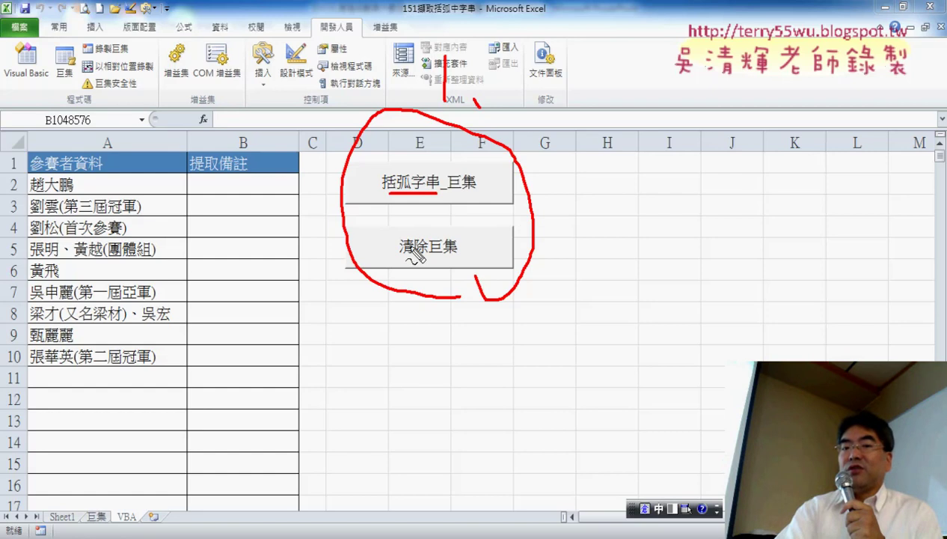
left_click_drag(402, 257, 425, 256)
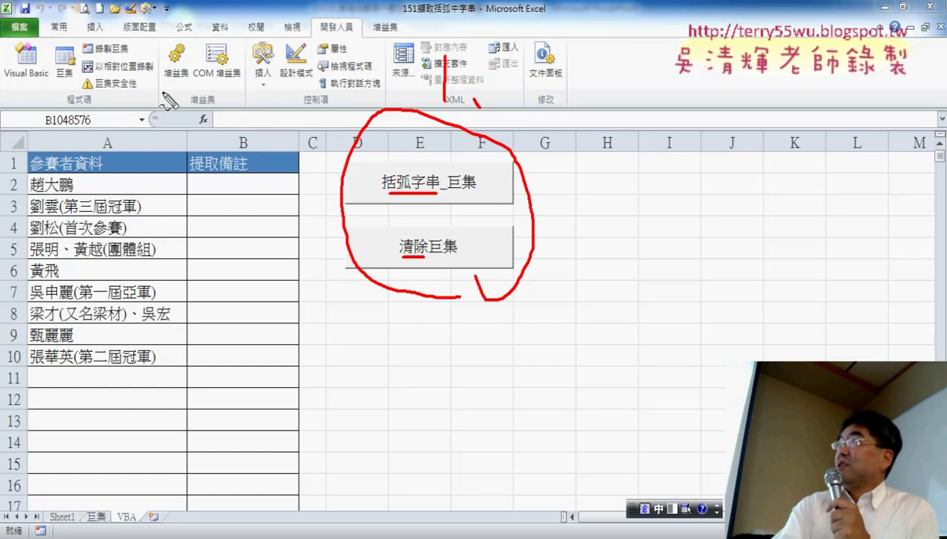
left_click_drag(200, 129, 217, 131)
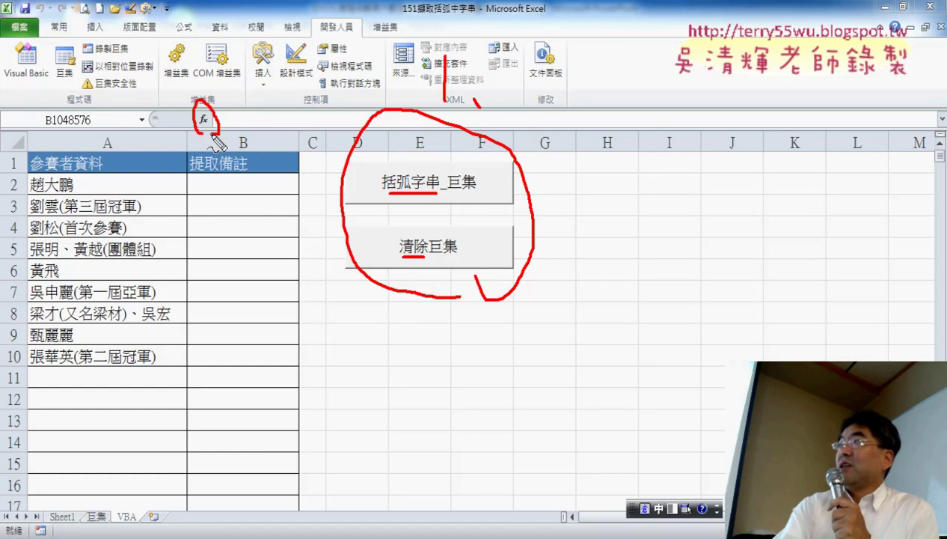
mouse_move(236, 74)
left_mouse_down()
mouse_move(247, 96)
mouse_move(270, 103)
left_mouse_up()
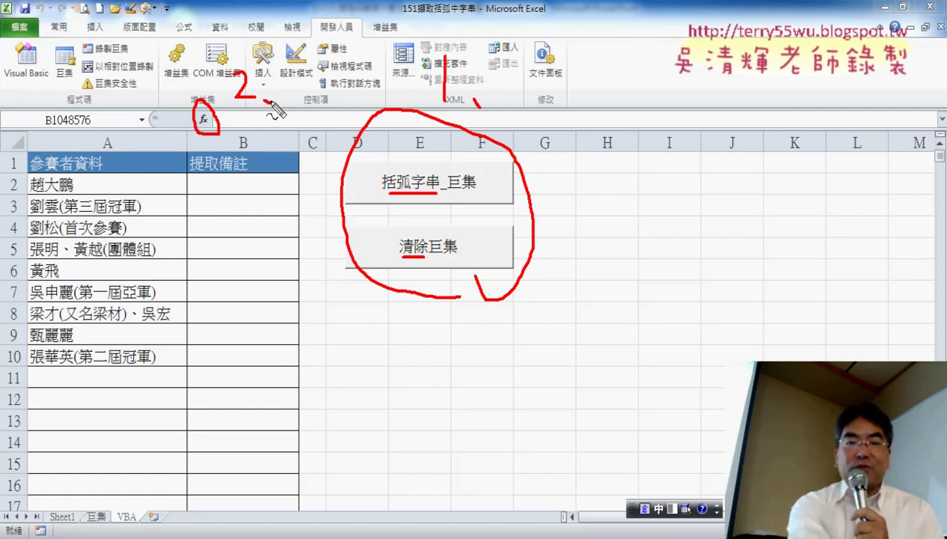
key("Escape")
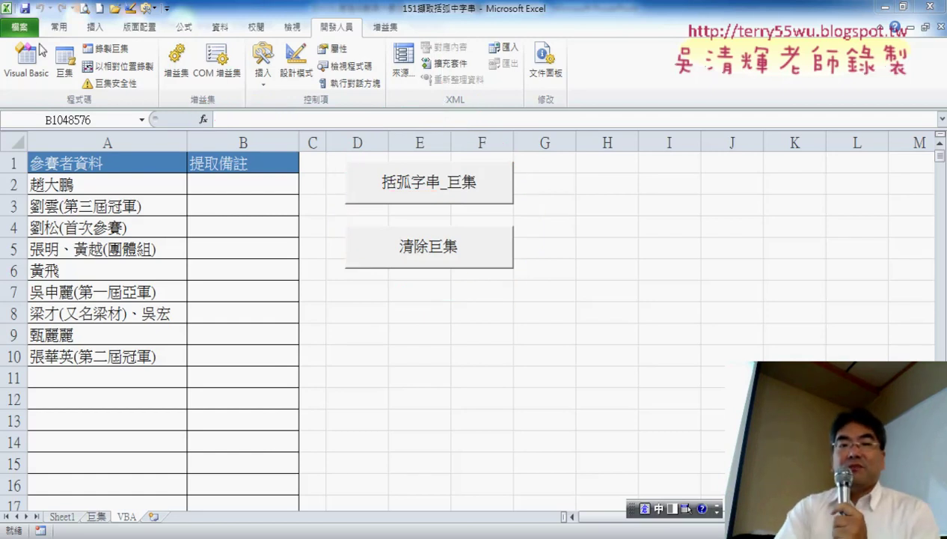
Open the Visual Basic editor, widen the project pane, and insert a standard module, Module2
left_click(33, 79)
left_click(33, 81)
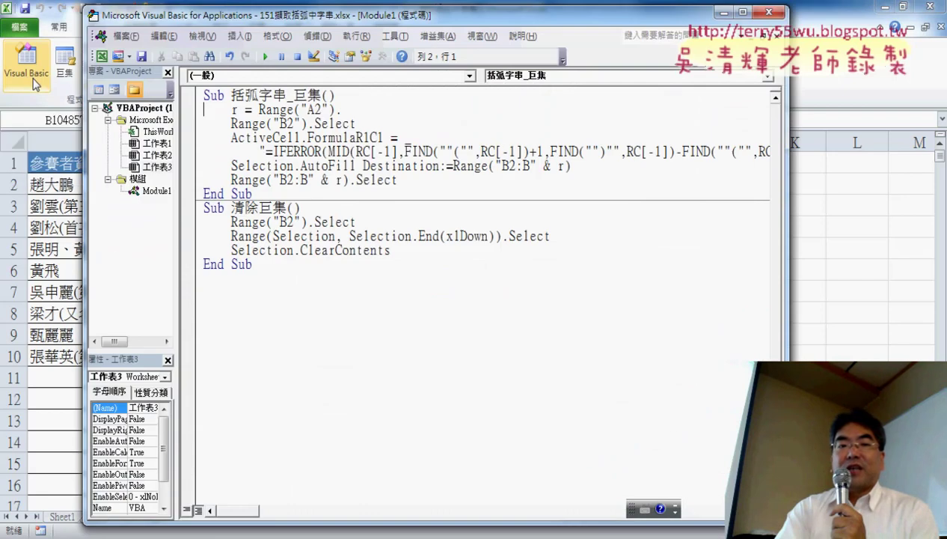
left_click_drag(178, 143, 259, 144)
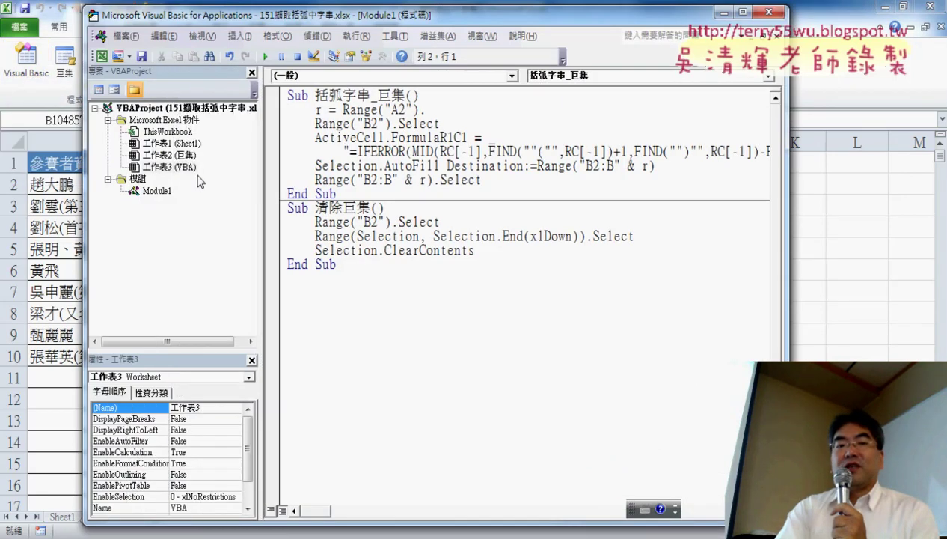
right_click(155, 147)
mouse_move(192, 212)
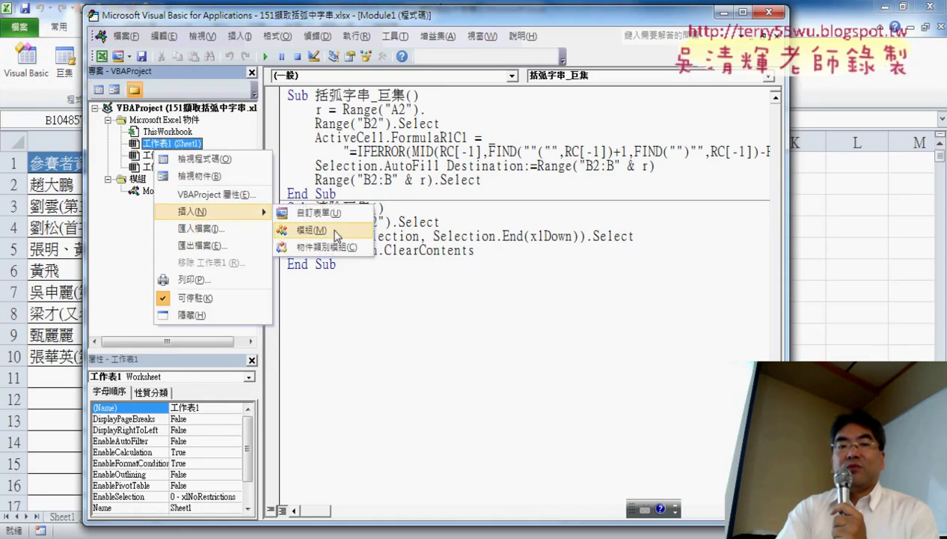
left_click(336, 235)
left_click(167, 204)
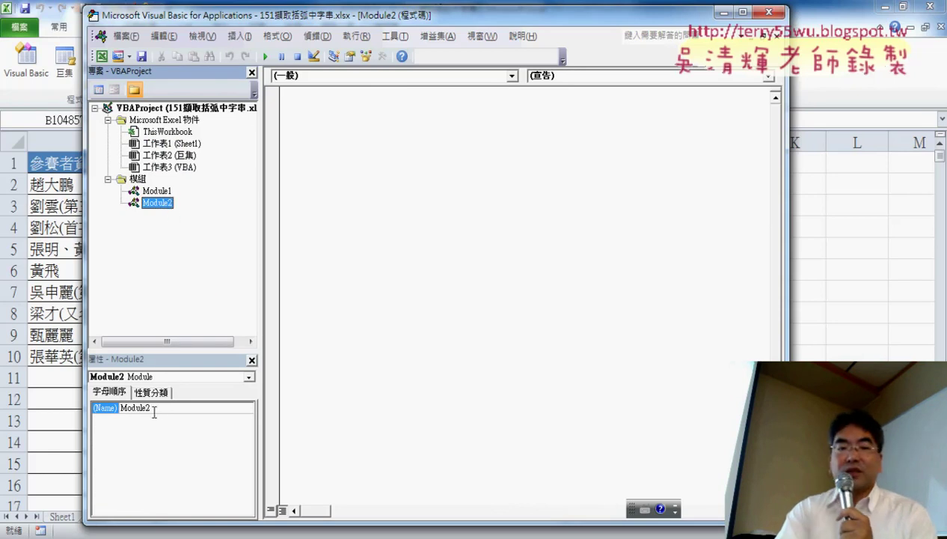
Rename Module2 to Module_VBA and Module1 to Module_巨集 in Properties, then open Module_VBA
left_click(241, 412)
type("_VBA")
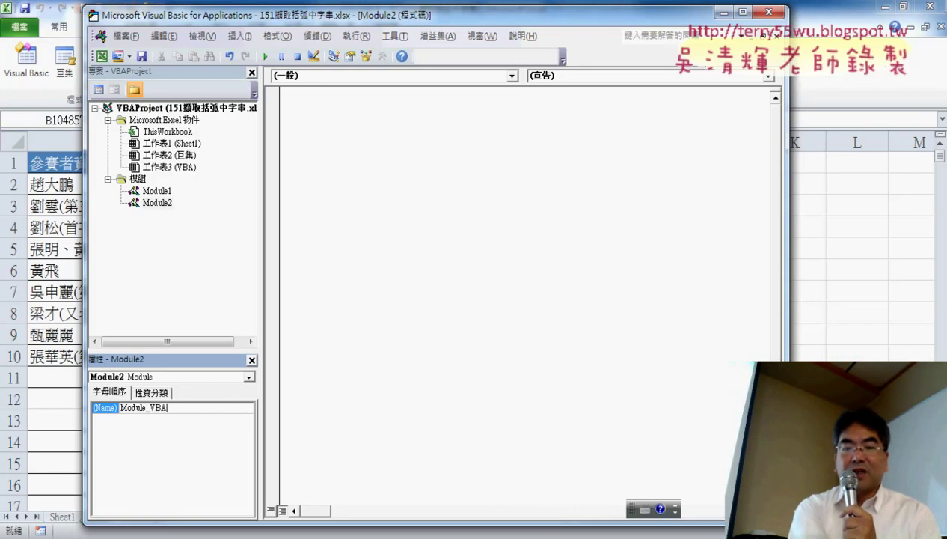
key("Return")
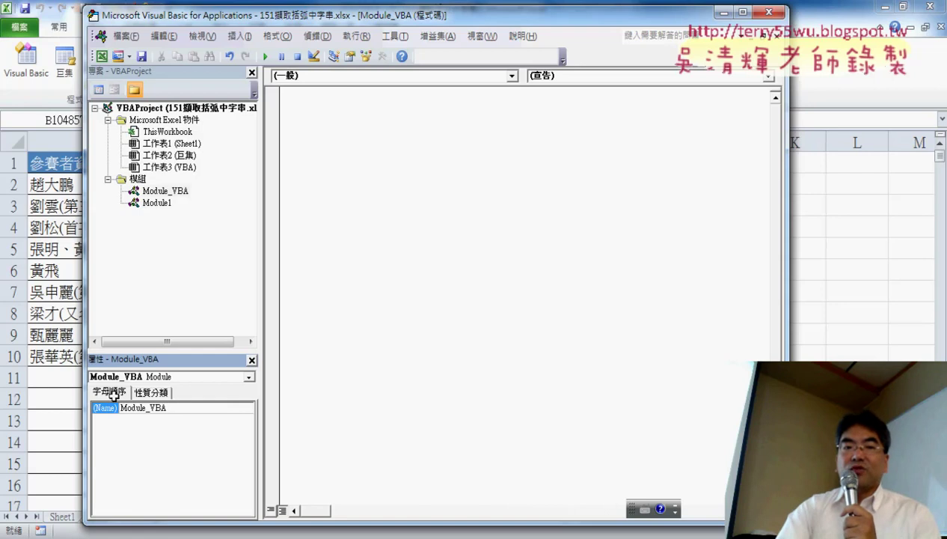
left_click(148, 201)
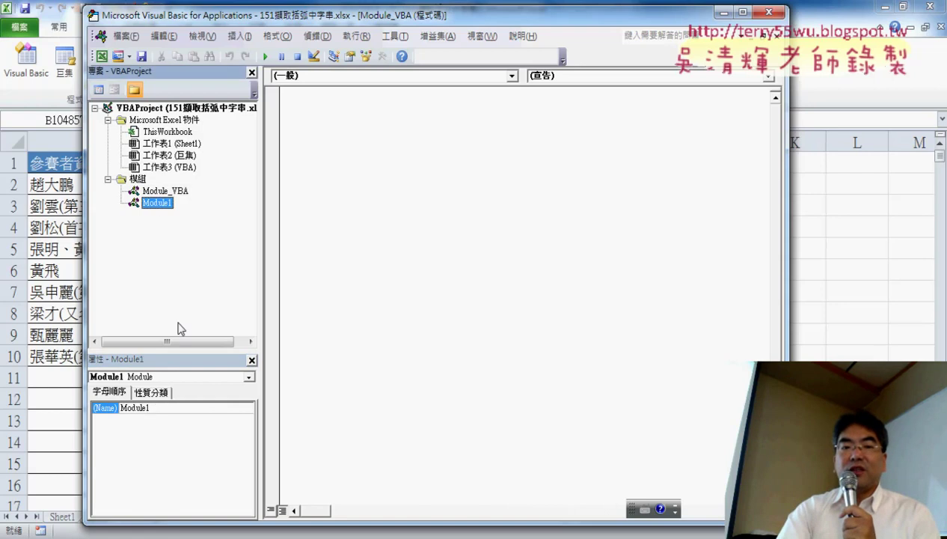
left_click(166, 408)
type("_")
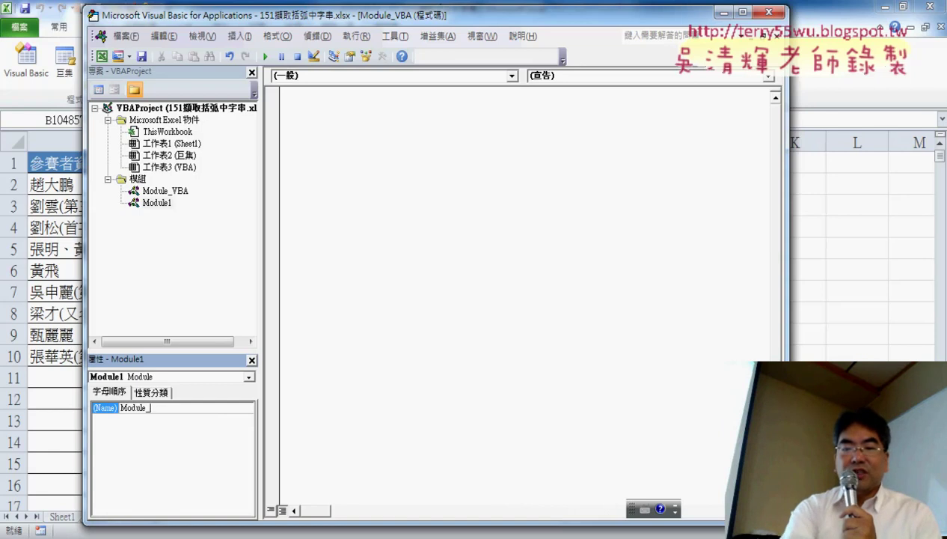
key("ctrl+space")
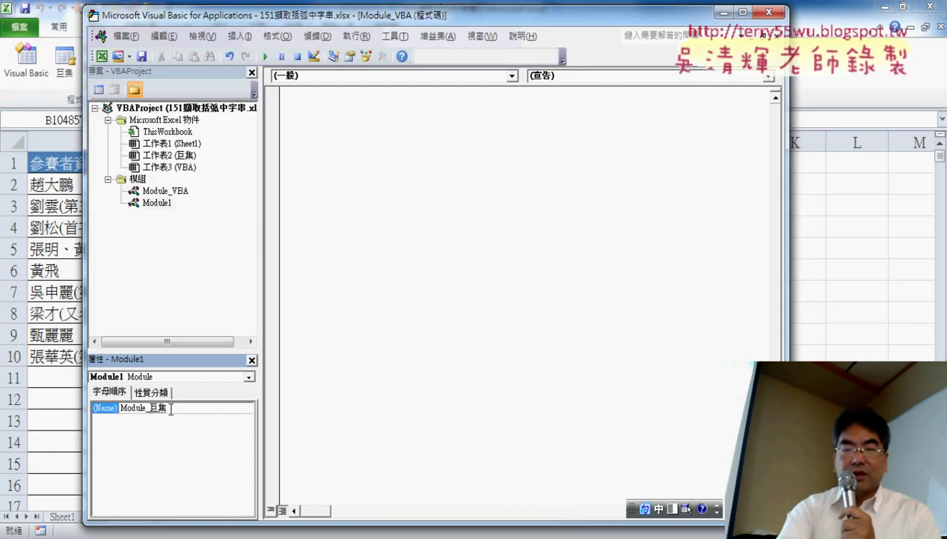
key("Return")
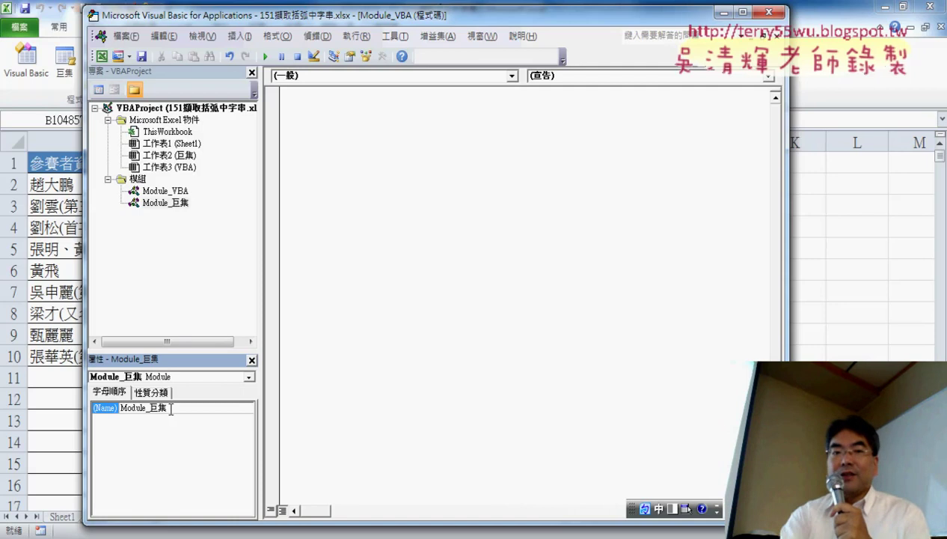
double_click(169, 192)
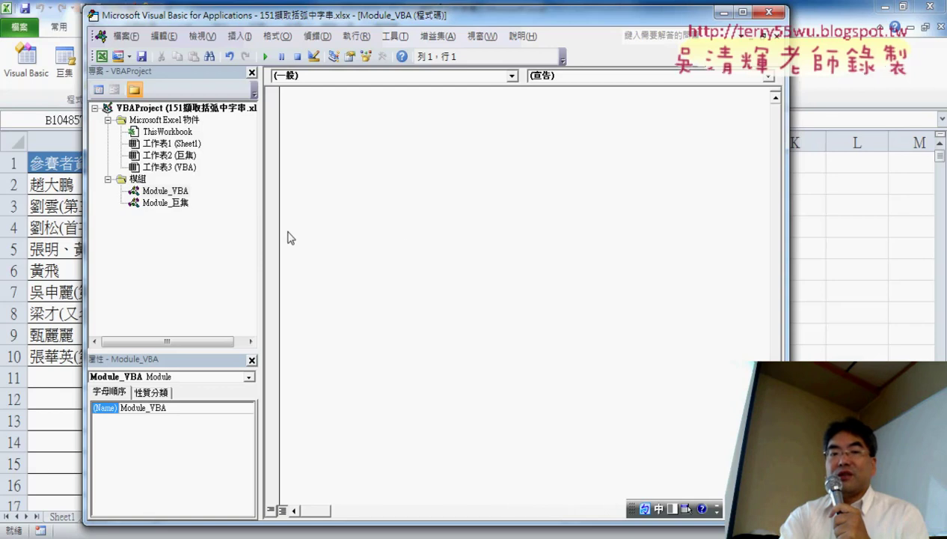
In Module_巨集, complete the unfinished line as r = Range("A2").End(xlDown).Row
double_click(166, 202)
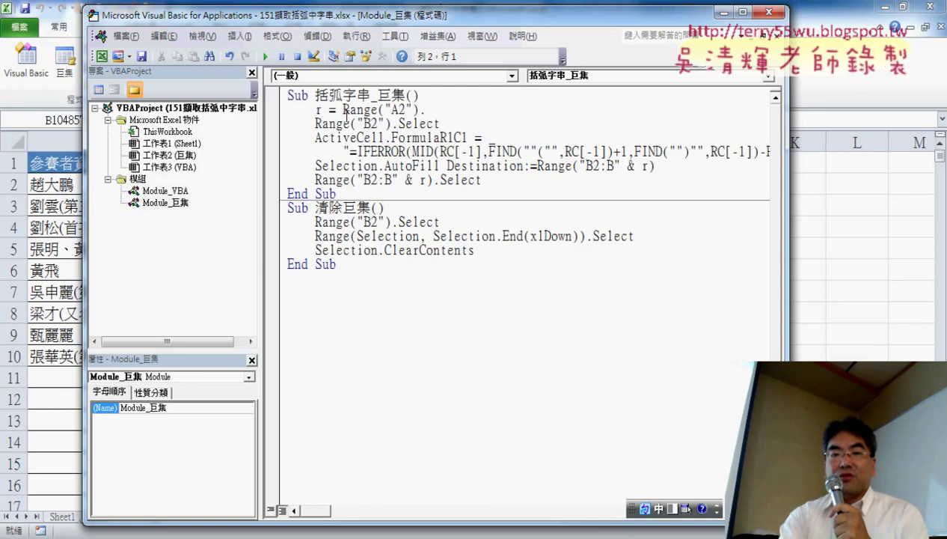
left_click(323, 100)
left_click(473, 338)
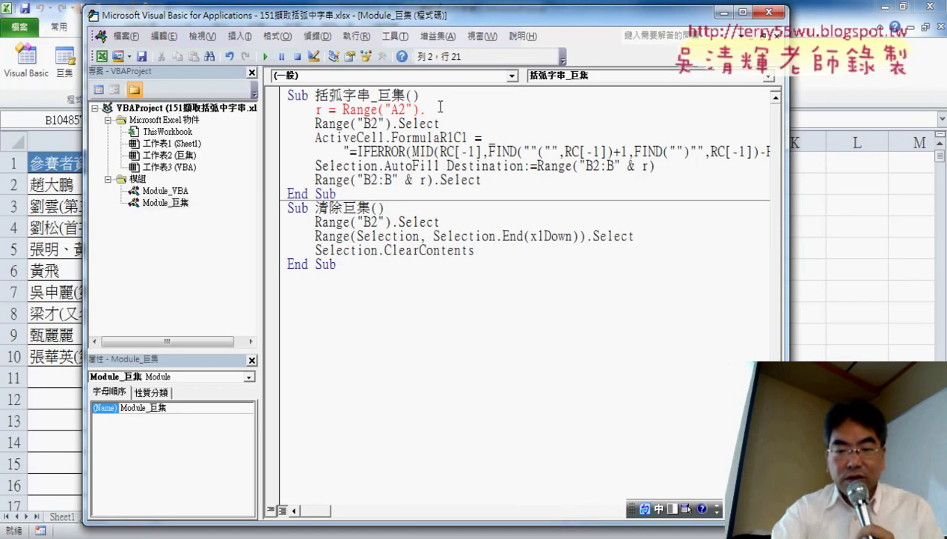
key("BackSpace")
type("ㄔ")
key("BackSpace")
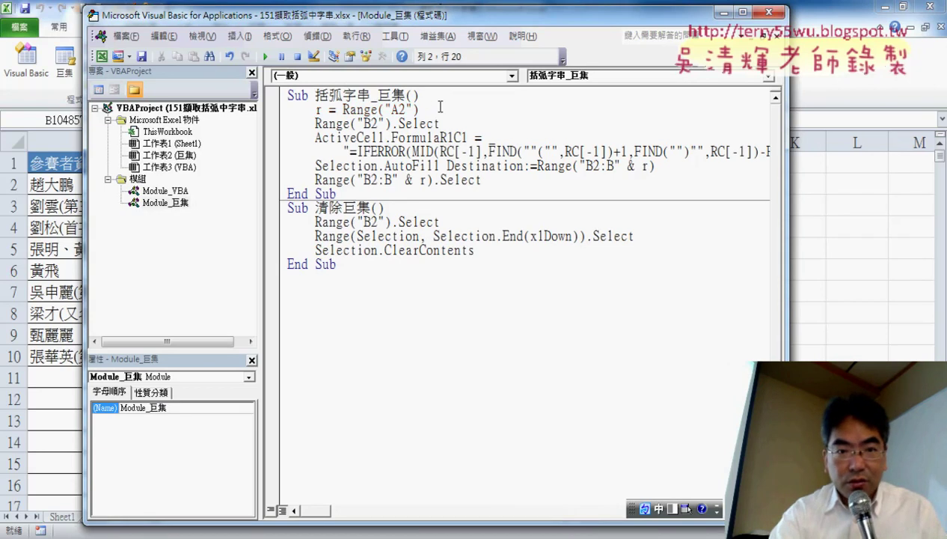
key("shift")
type(".e")
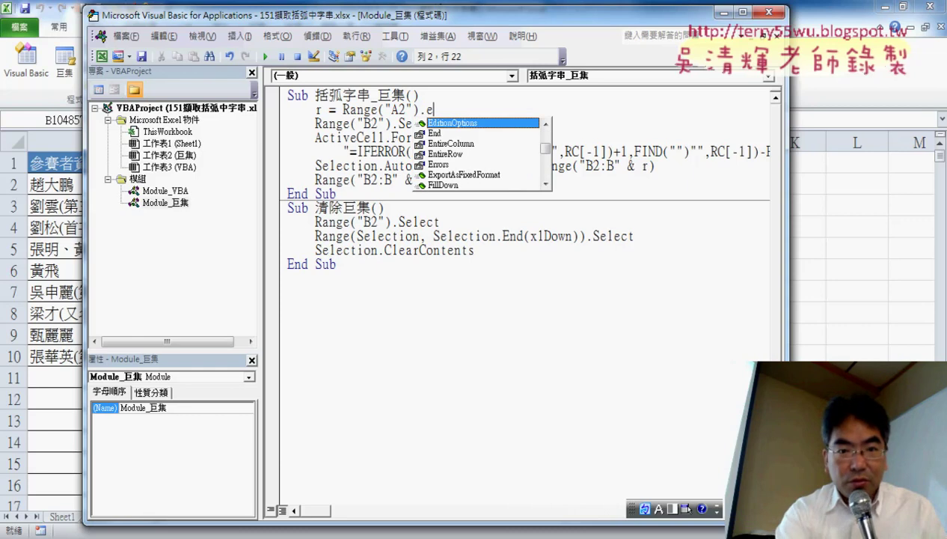
key("Down")
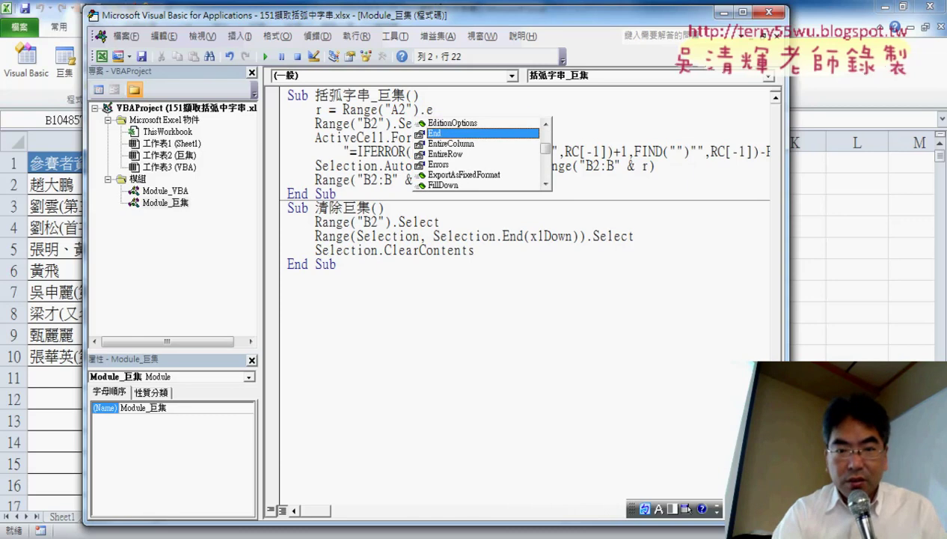
key("Tab")
type("(")
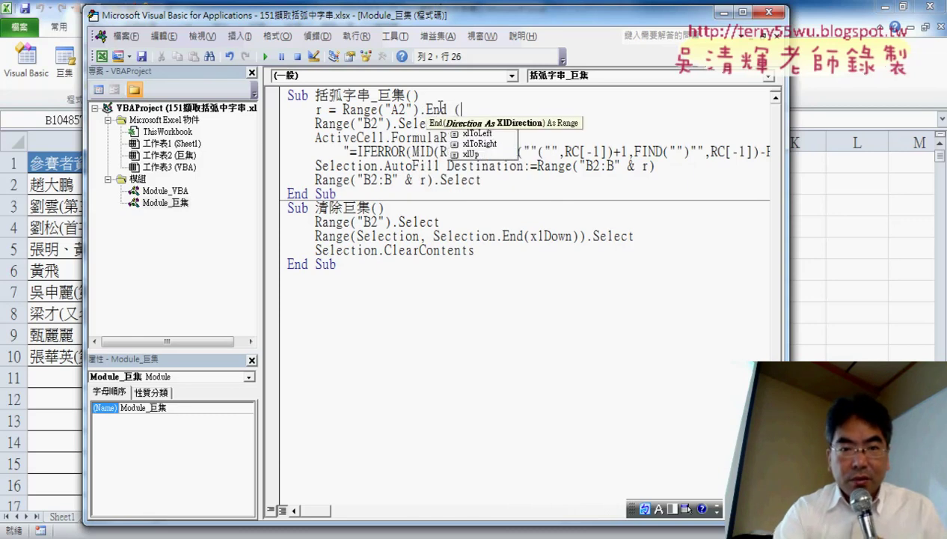
type("xlDown ")
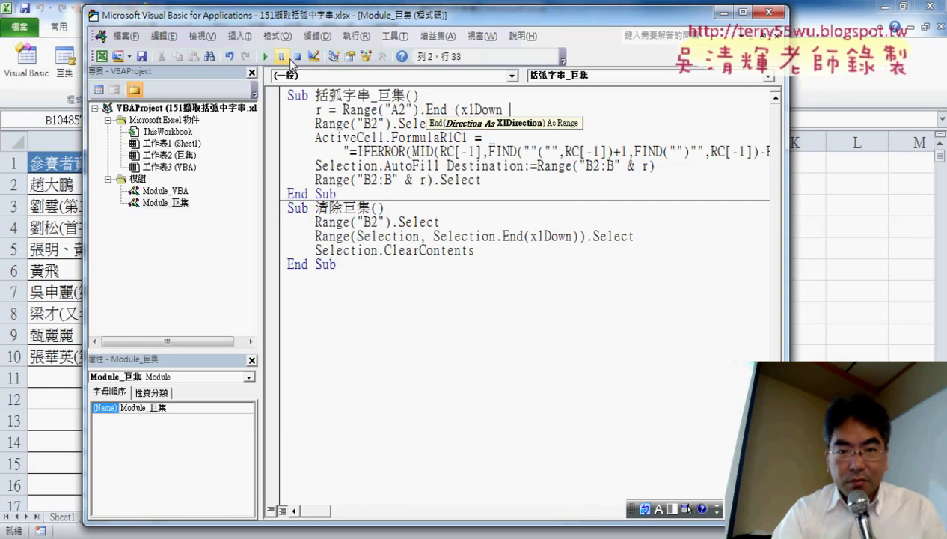
type(").")
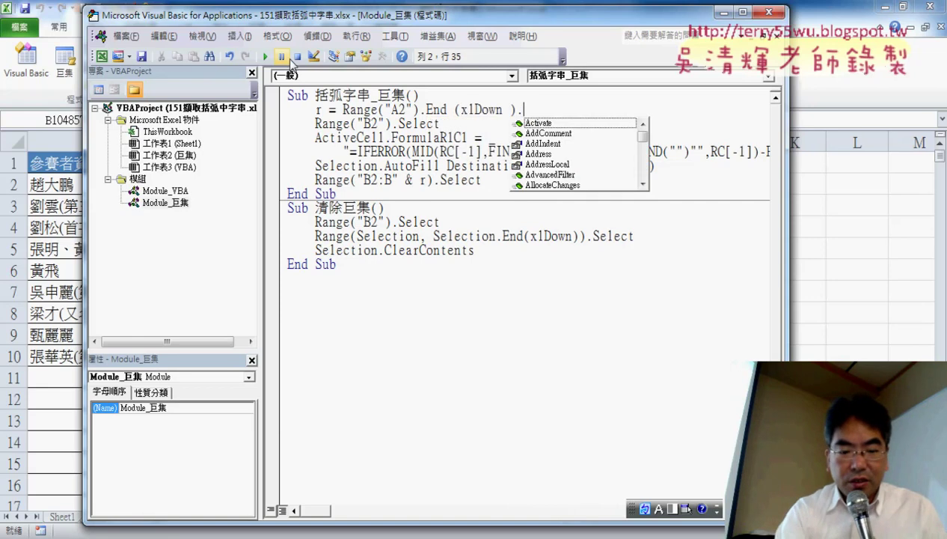
type("row")
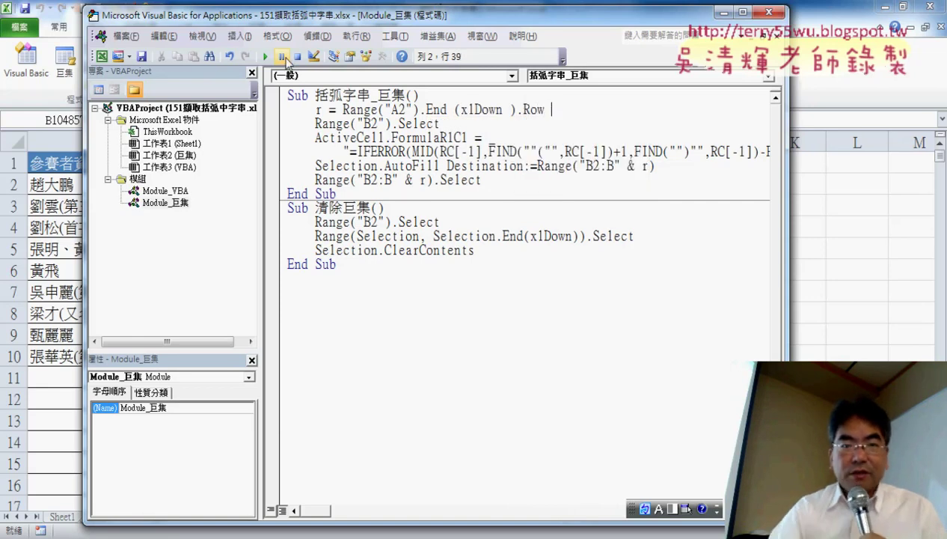
Copy 括弧字串 from the macro's Sub name and return to Module_VBA
left_click_drag(315, 95, 371, 95)
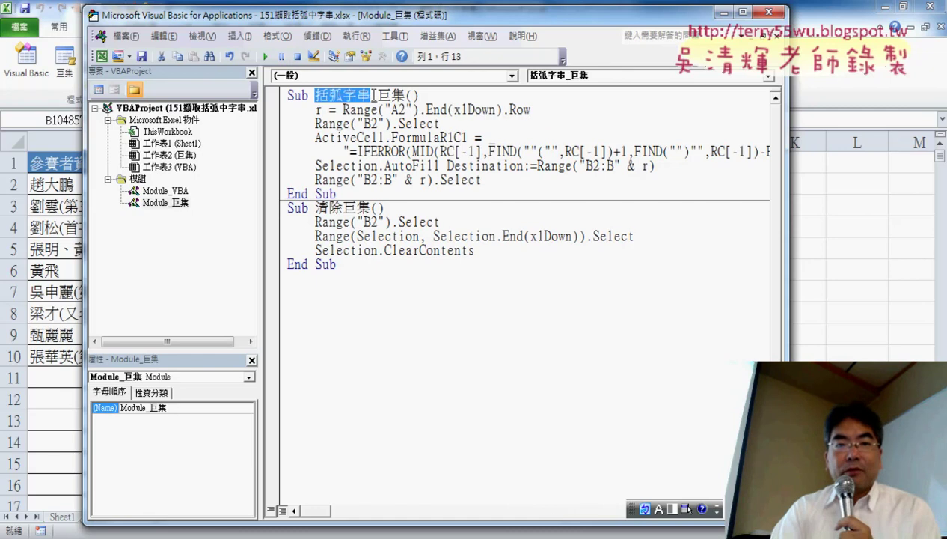
right_click(366, 100)
left_click(404, 123)
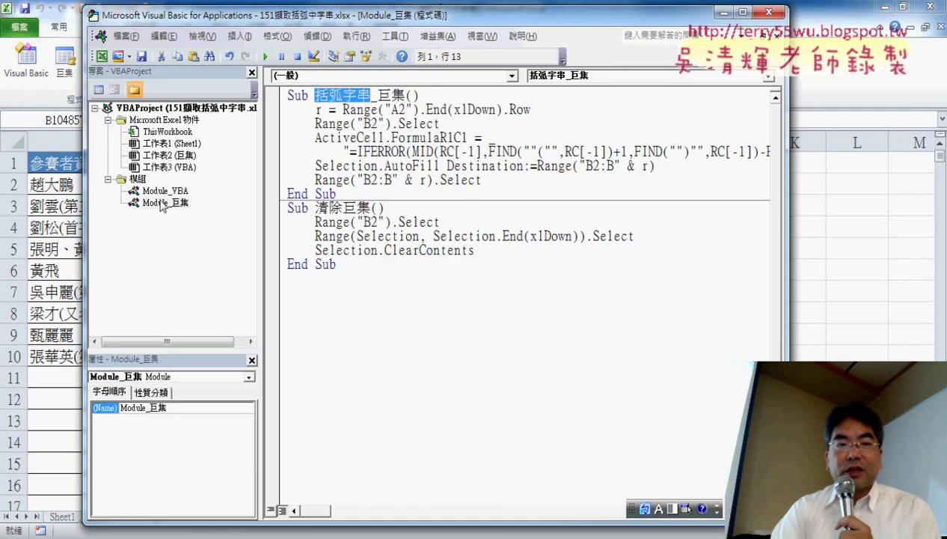
double_click(165, 192)
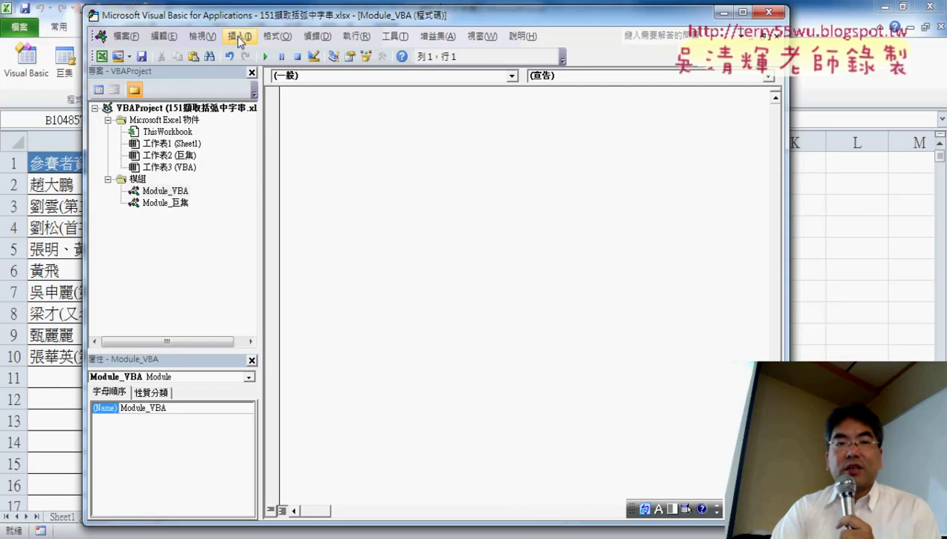
Add a Public Sub procedure named 括弧字串 to Module_VBA via 插入 > 程序
left_click(240, 38)
left_click(259, 54)
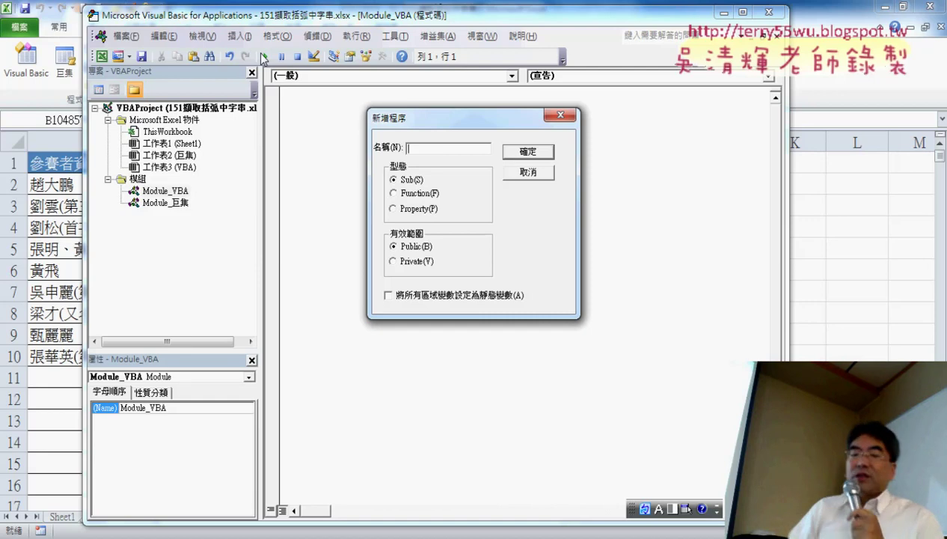
type("括弧字串")
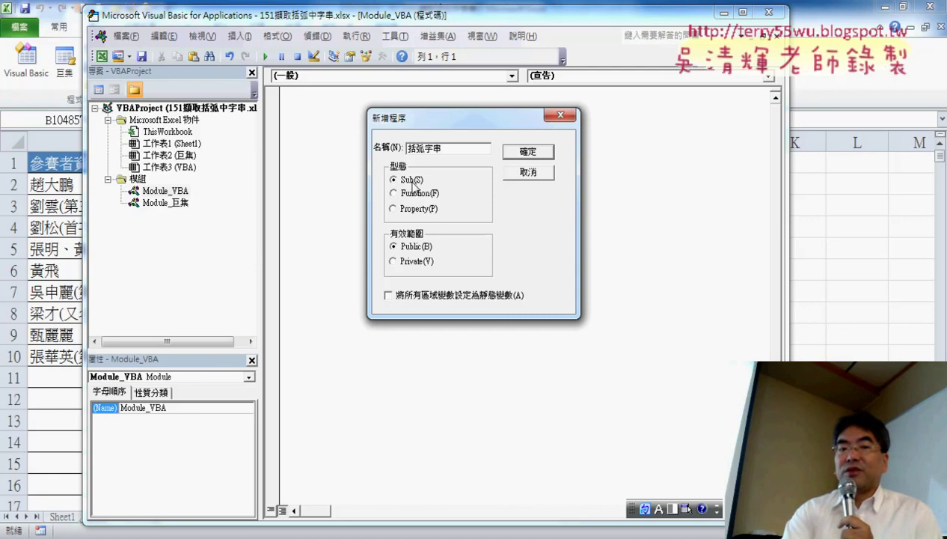
left_click(533, 152)
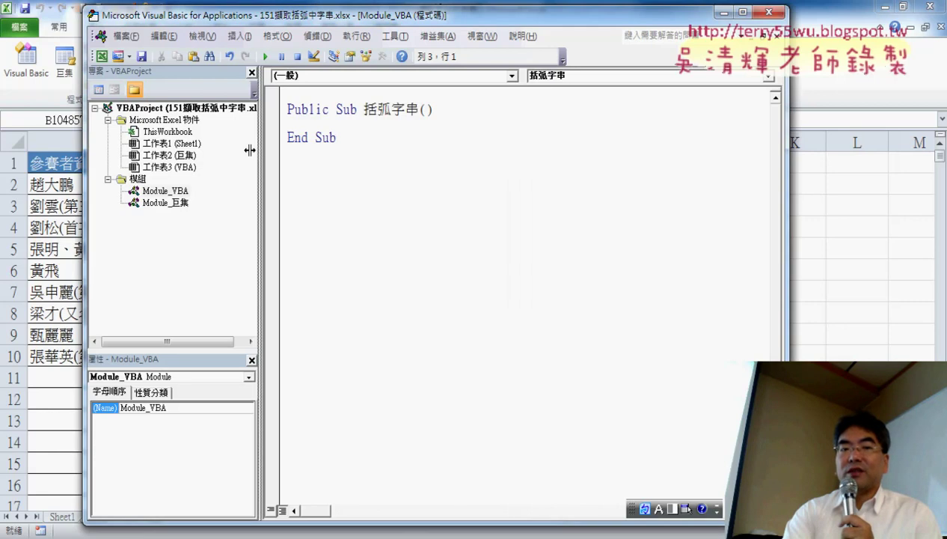
left_click_drag(259, 150, 204, 150)
left_click(280, 93)
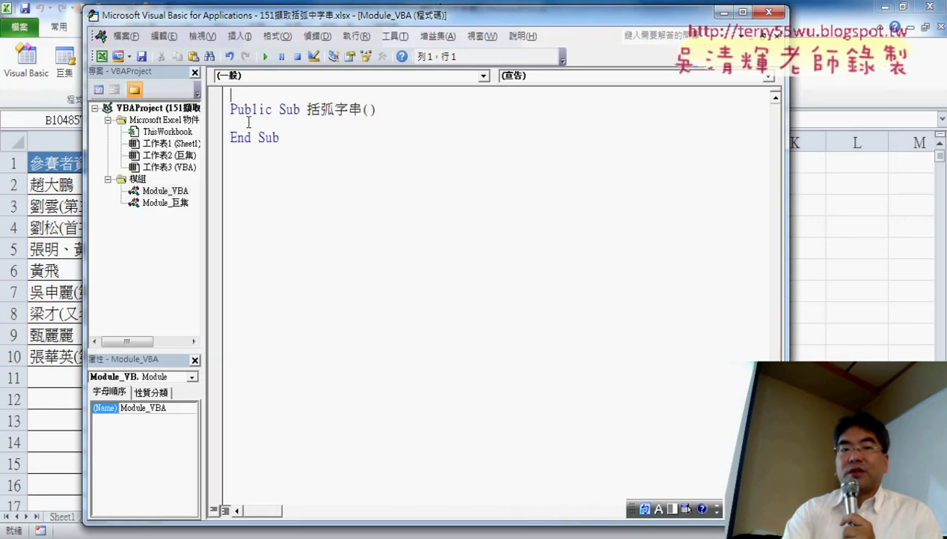
left_click(174, 193)
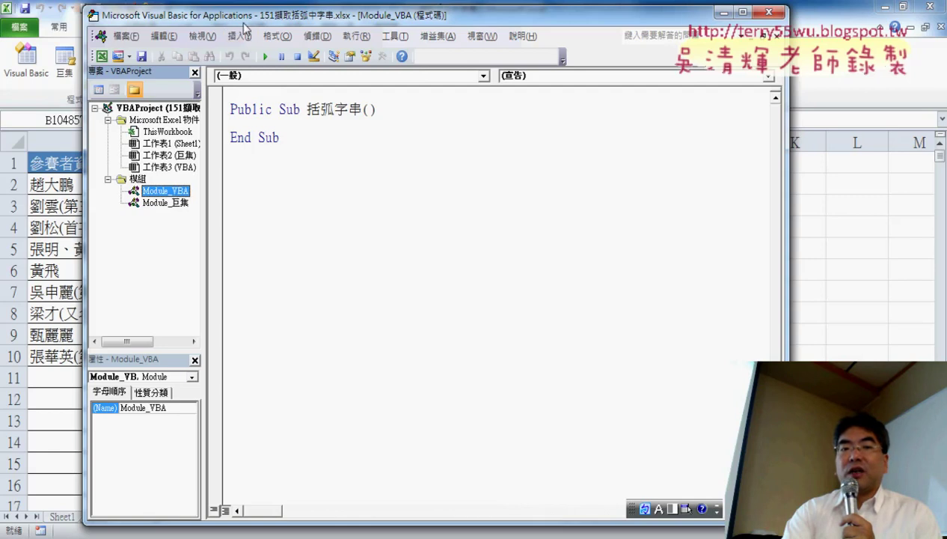
left_click(250, 39)
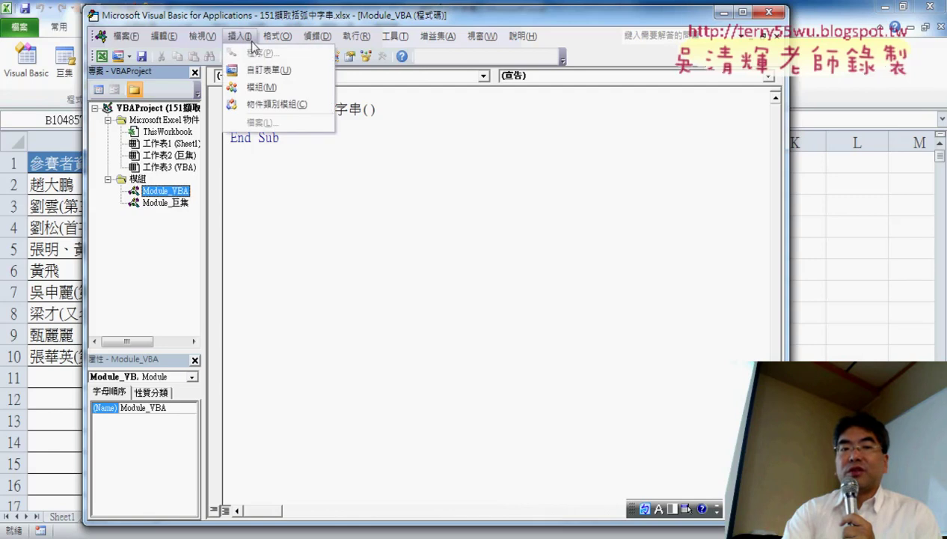
left_click(331, 171)
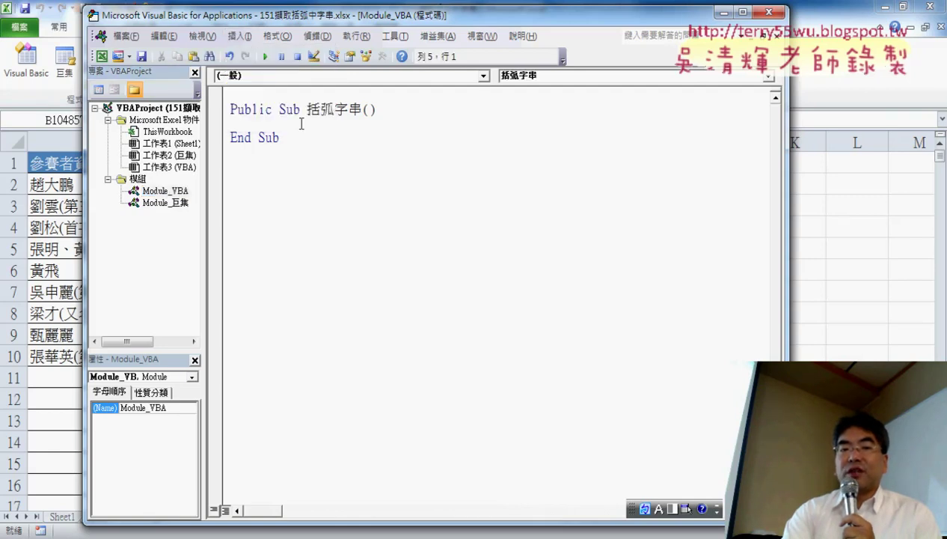
left_click_drag(302, 118, 391, 113)
Move the editor beside the 參賽者資料 sheet, narrow the Project pane, and indent the procedure's blank line
left_click(399, 106)
left_click_drag(386, 21, 589, 33)
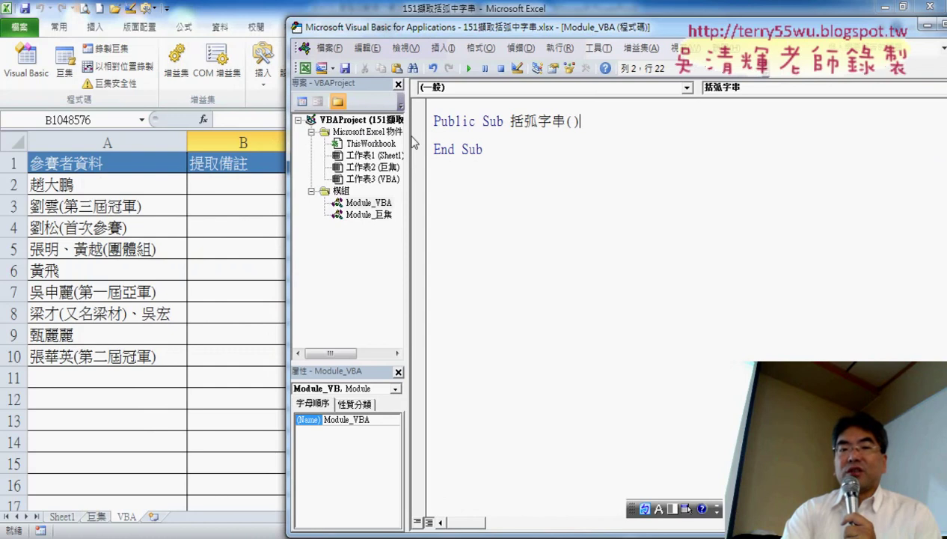
left_click_drag(407, 136, 390, 135)
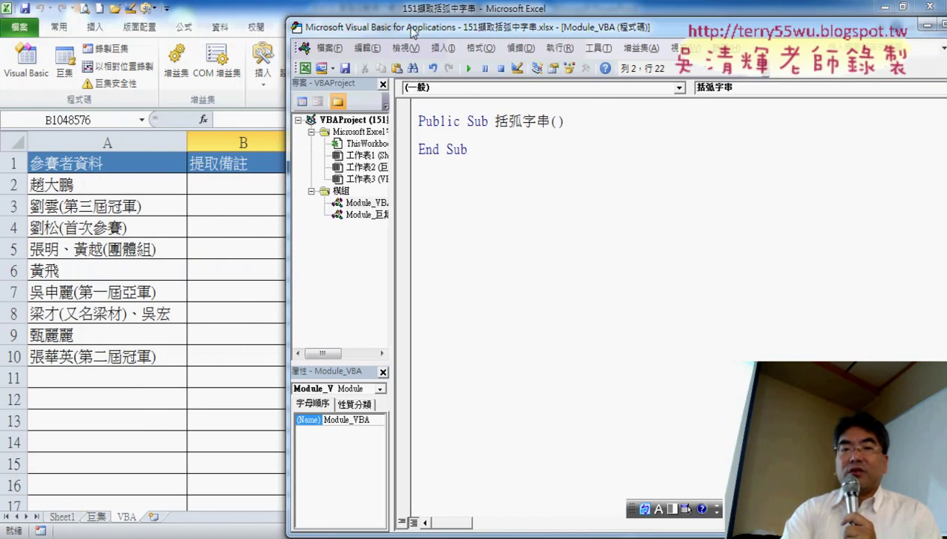
left_click_drag(479, 27, 465, 24)
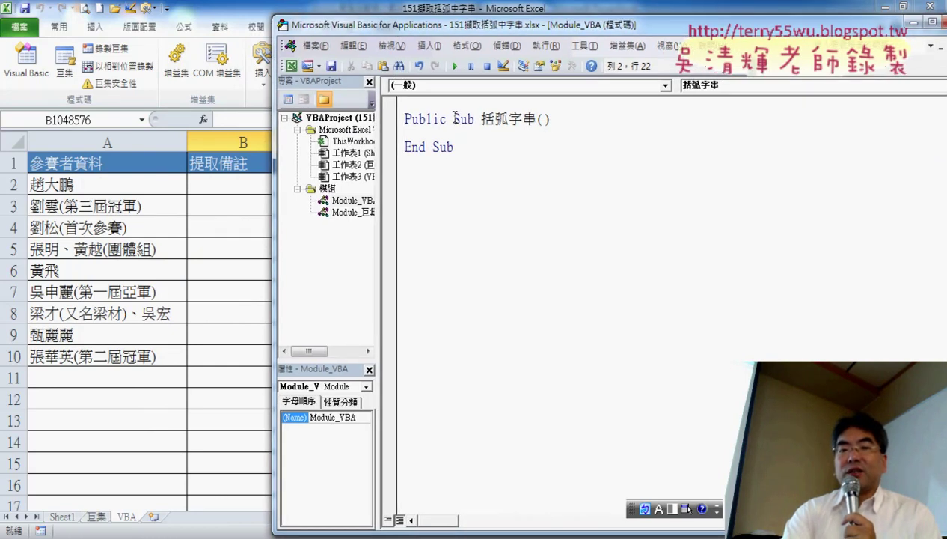
left_click_drag(453, 119, 469, 118)
left_click(463, 133)
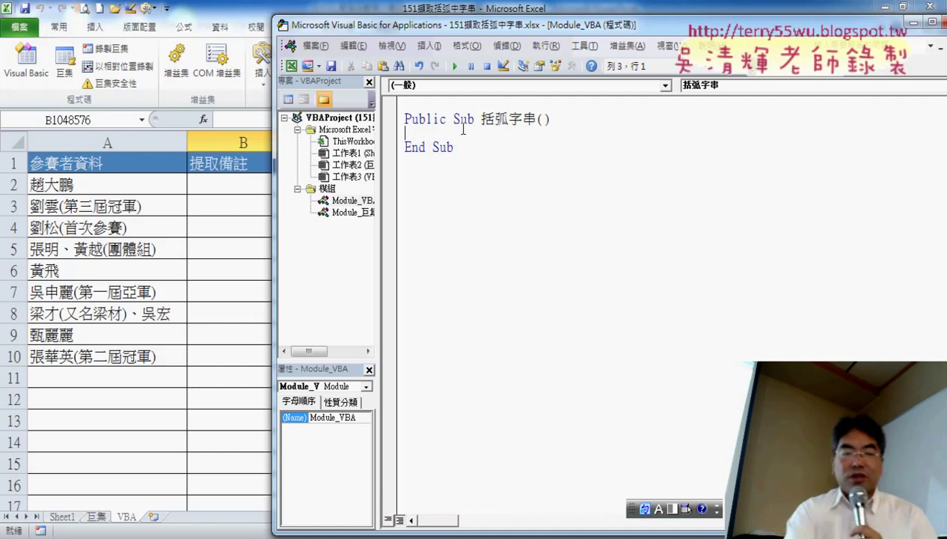
key("Tab")
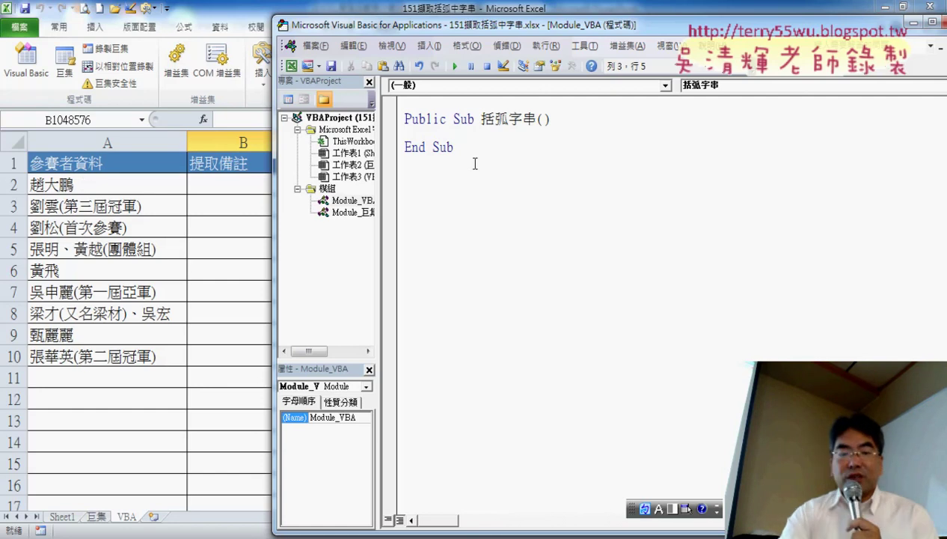
Write an empty For i = 2 To 10 … Next loop inside 括弧字串
type("for i=")
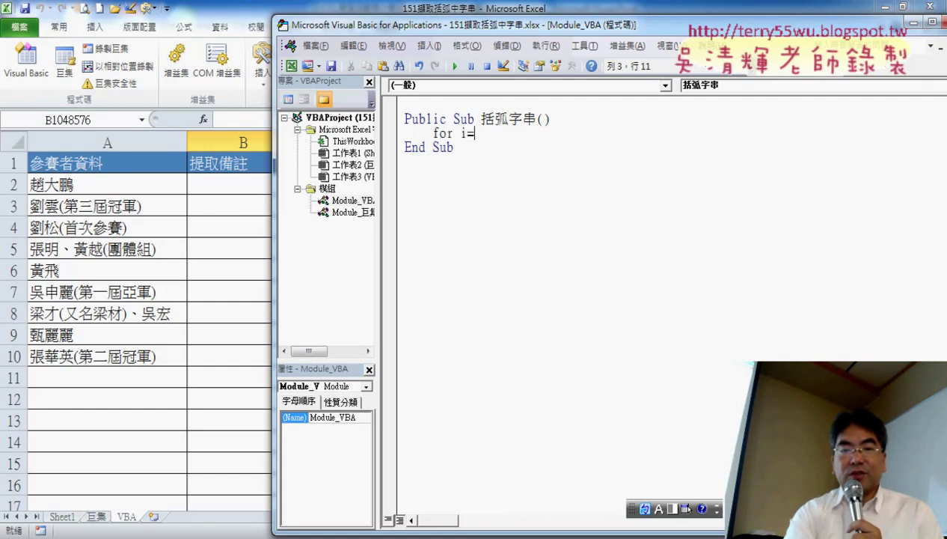
type("2 ")
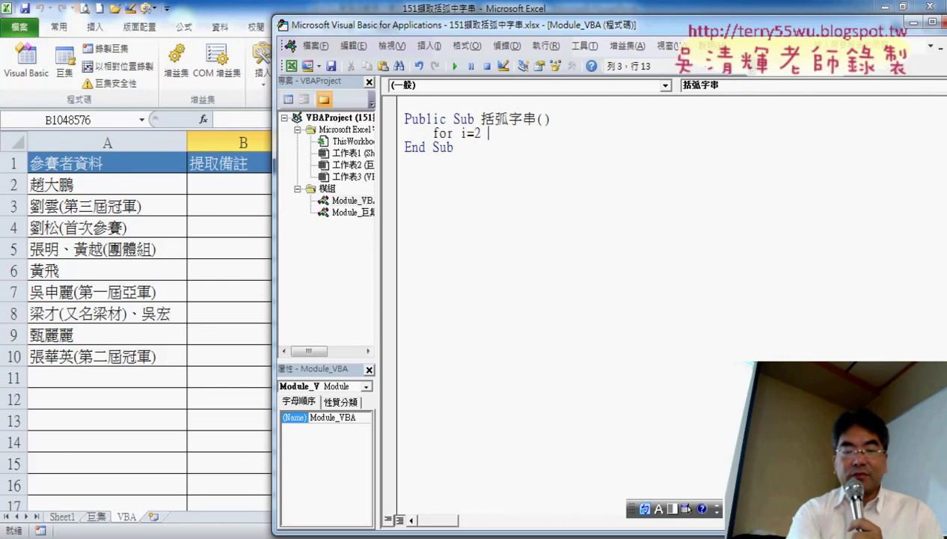
type("to ")
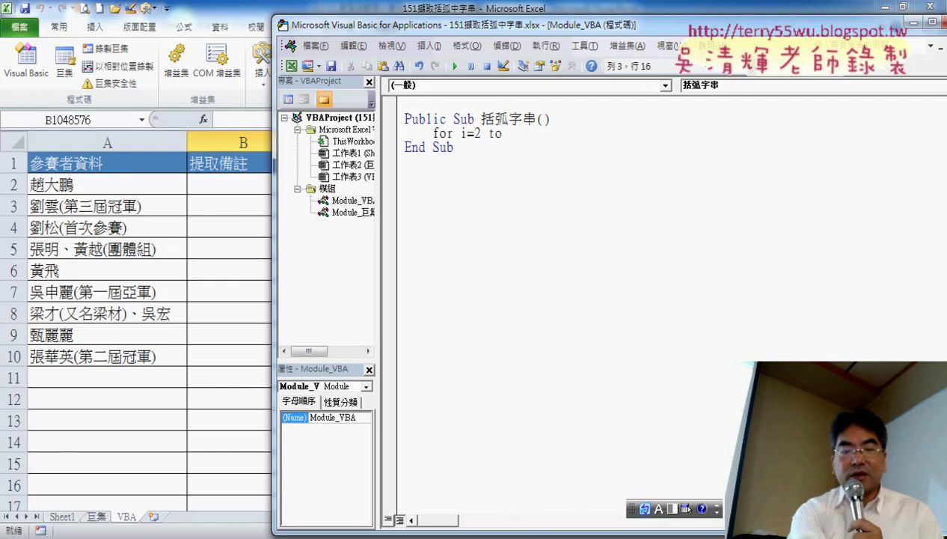
type("10")
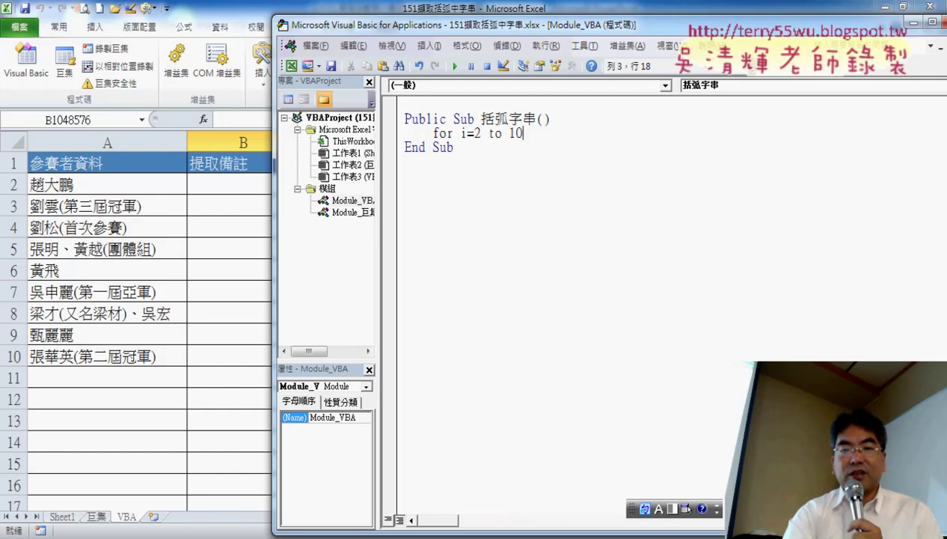
key("Return")
key("Return")
type("n")
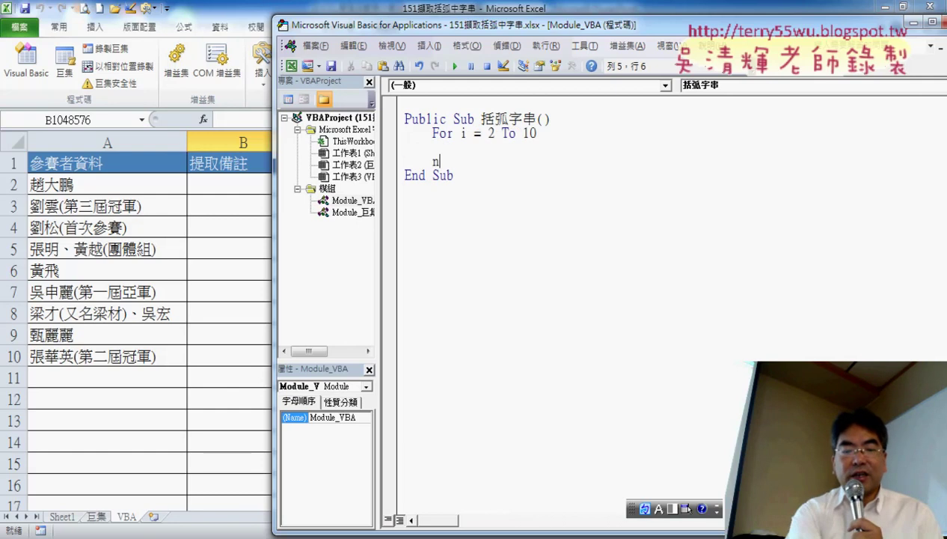
type("ext")
left_click(460, 225)
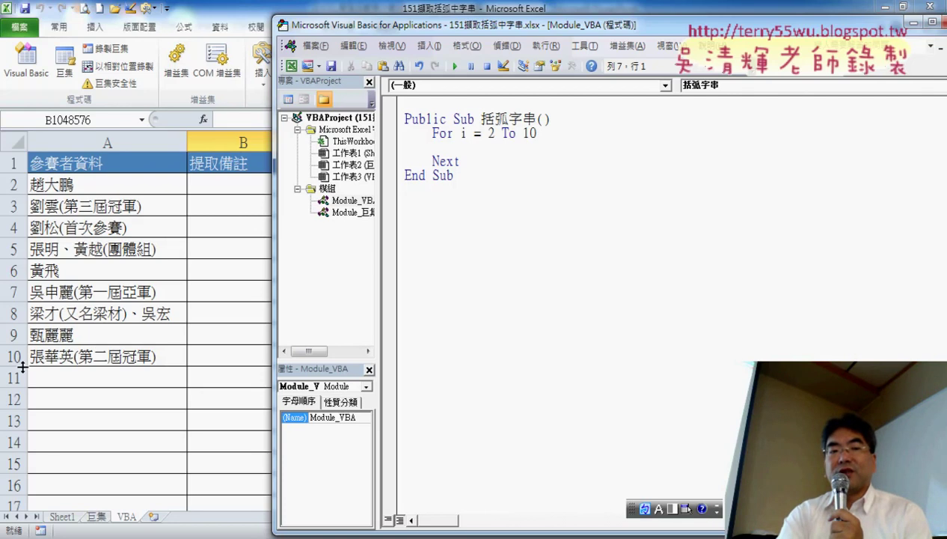
Enter a = InStr(Cells(i, "A"), "(") as the loop's first statement
left_click(480, 148)
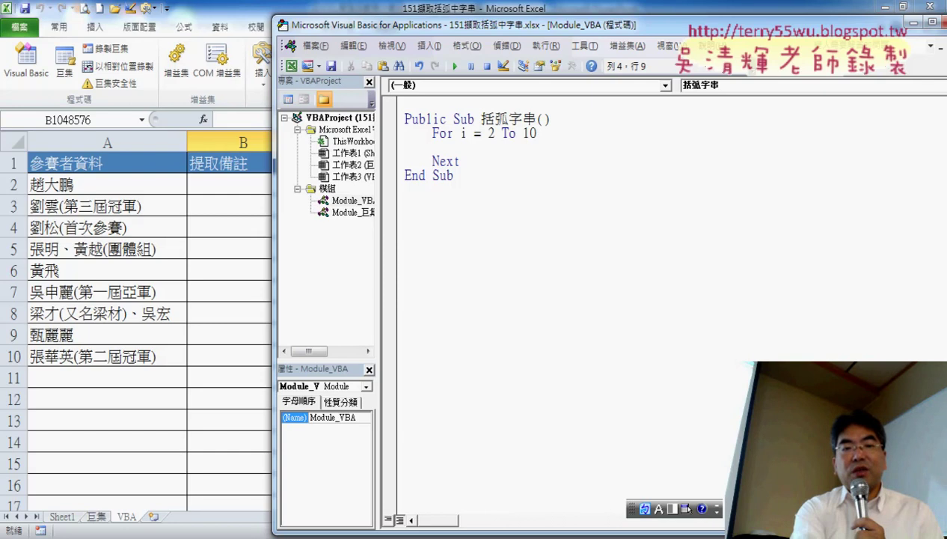
type("a")
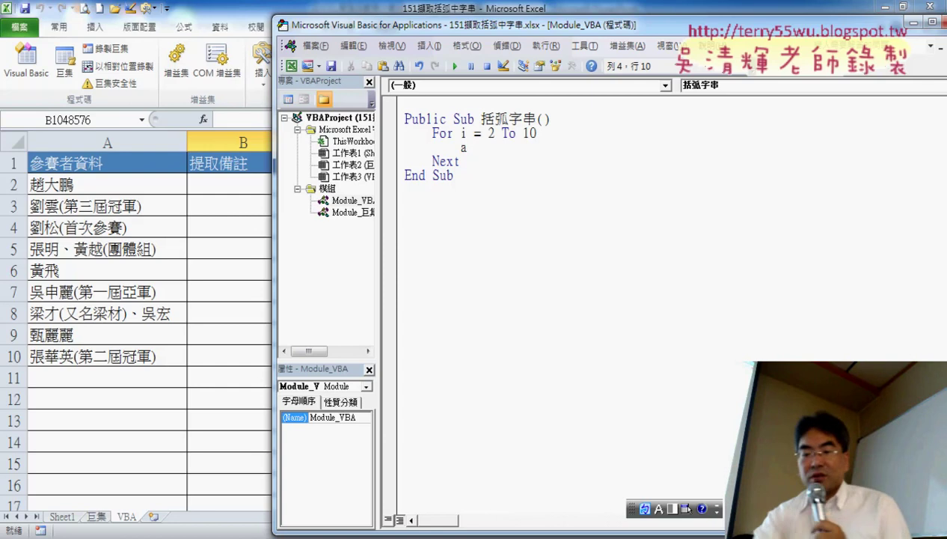
type("=inst")
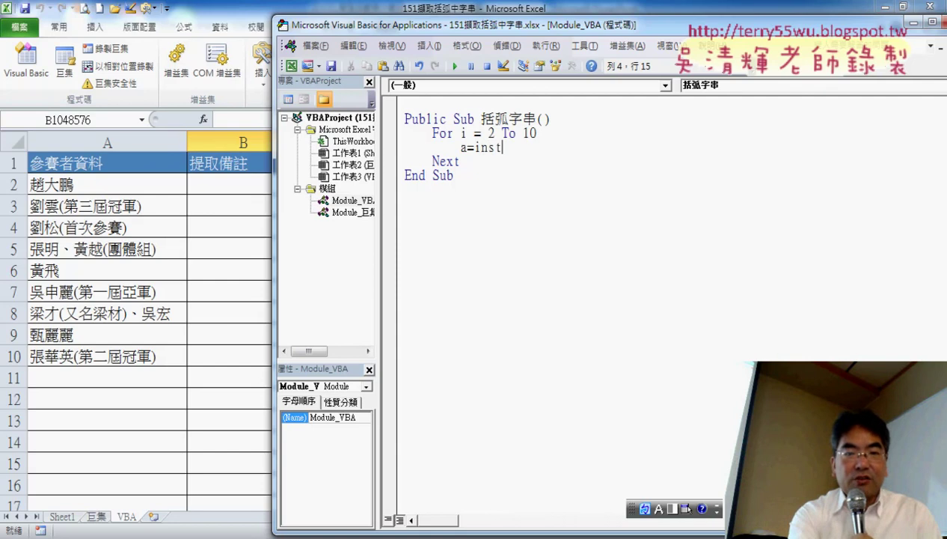
type("r")
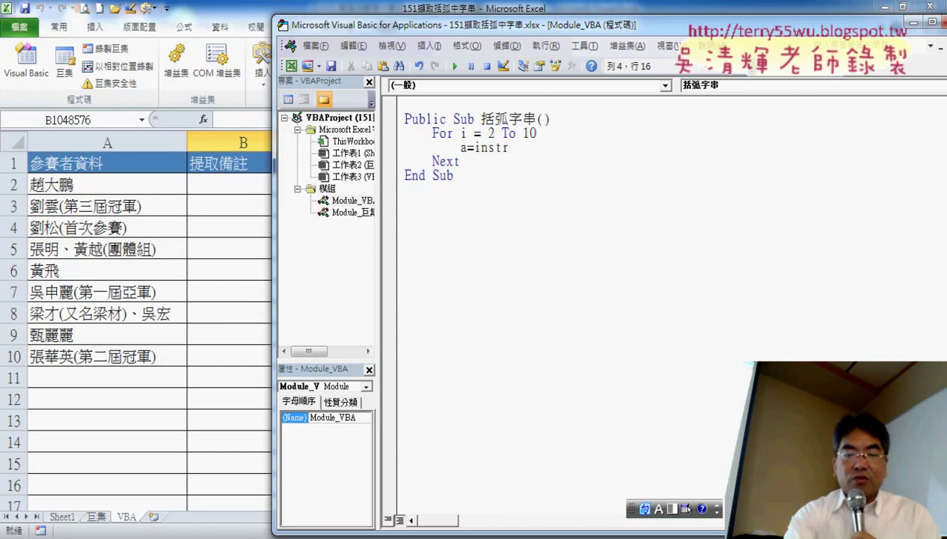
type("(")
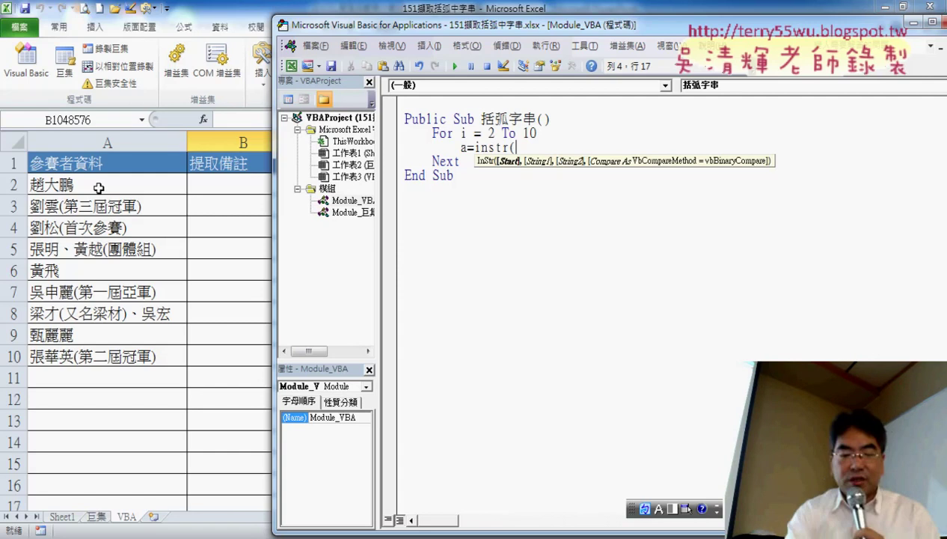
type("cells")
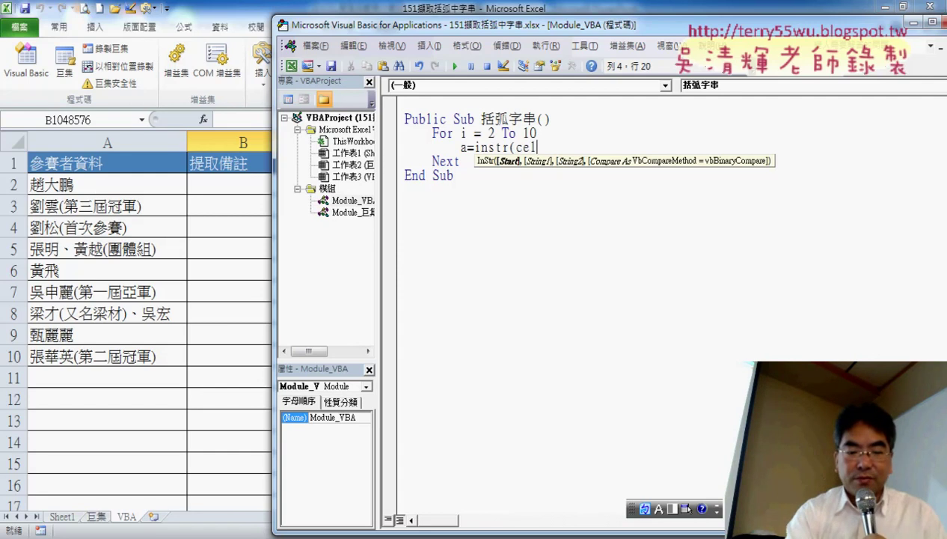
type("(")
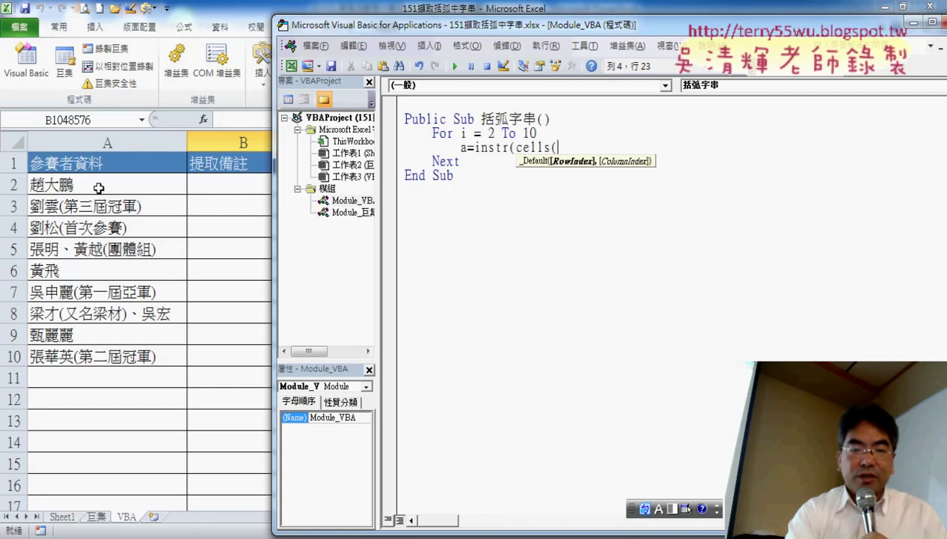
type("i")
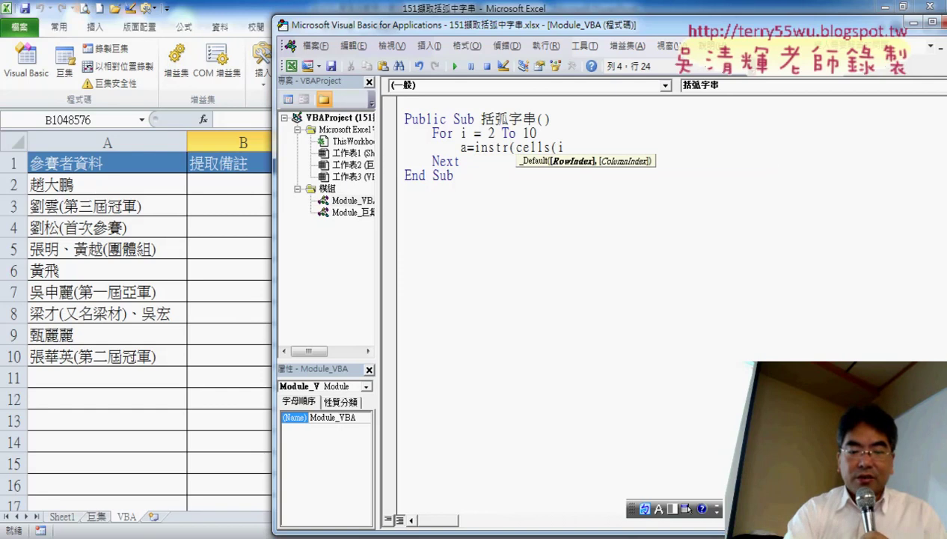
type(",\"")
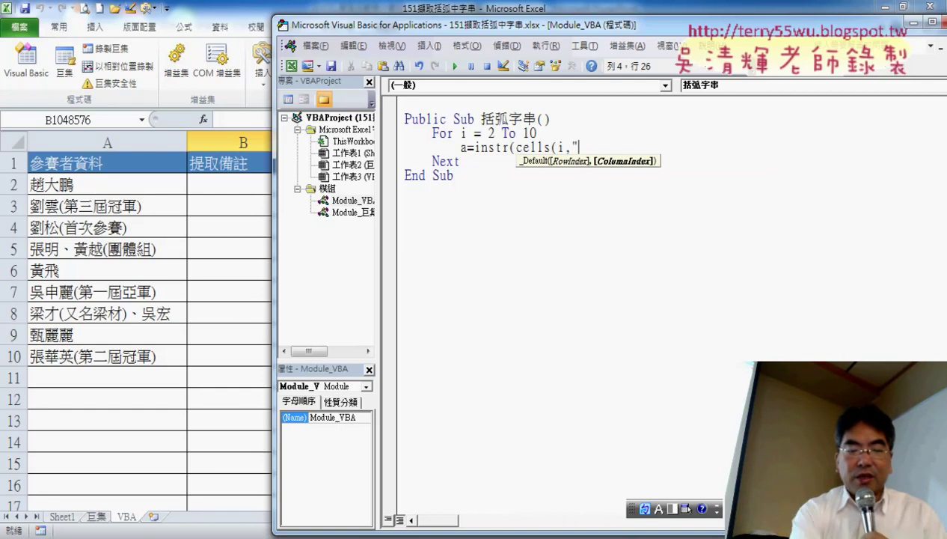
type("A\"(")
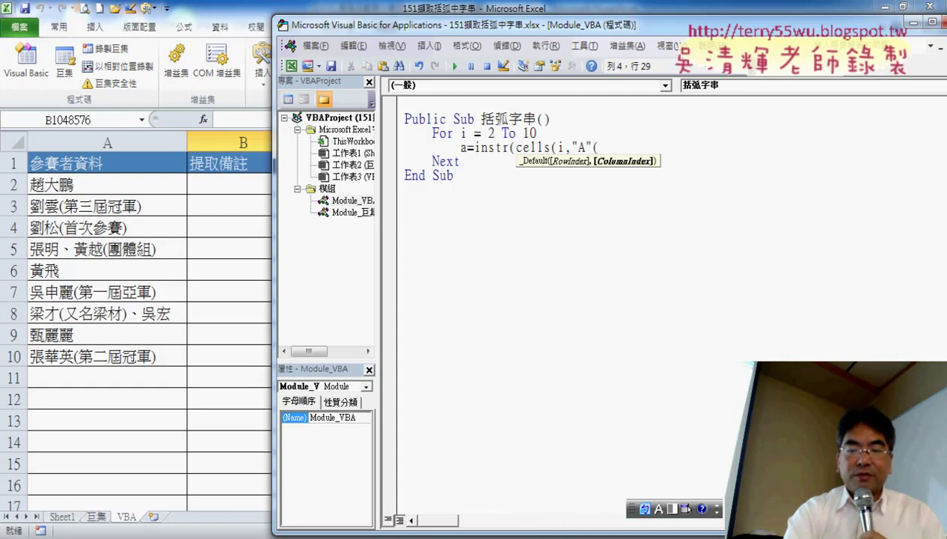
key("BackSpace")
type(")")
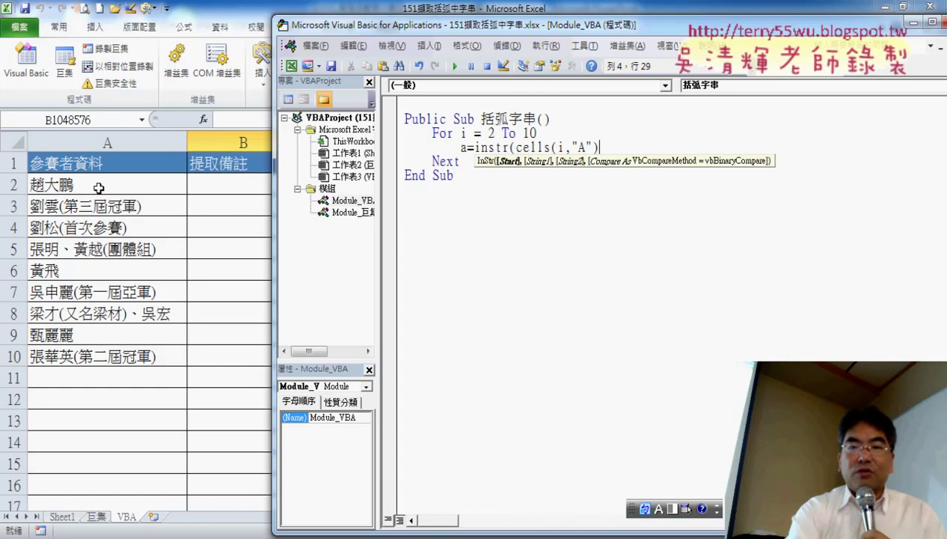
type(",\"(")
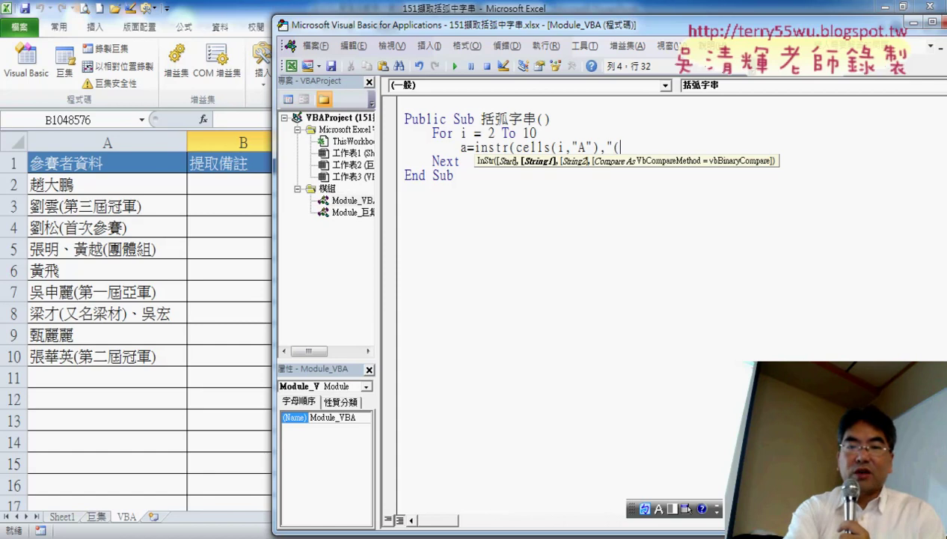
type("\"")
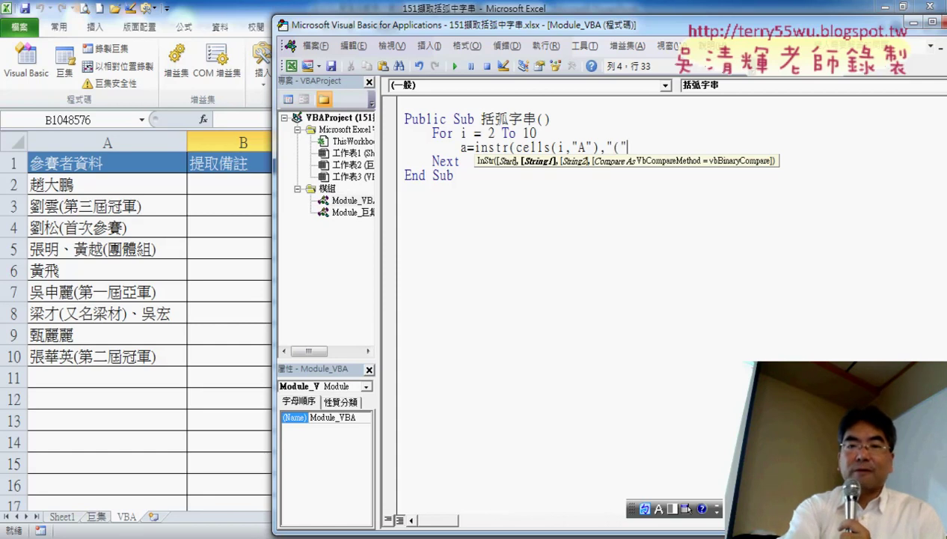
type(")")
left_click(681, 336)
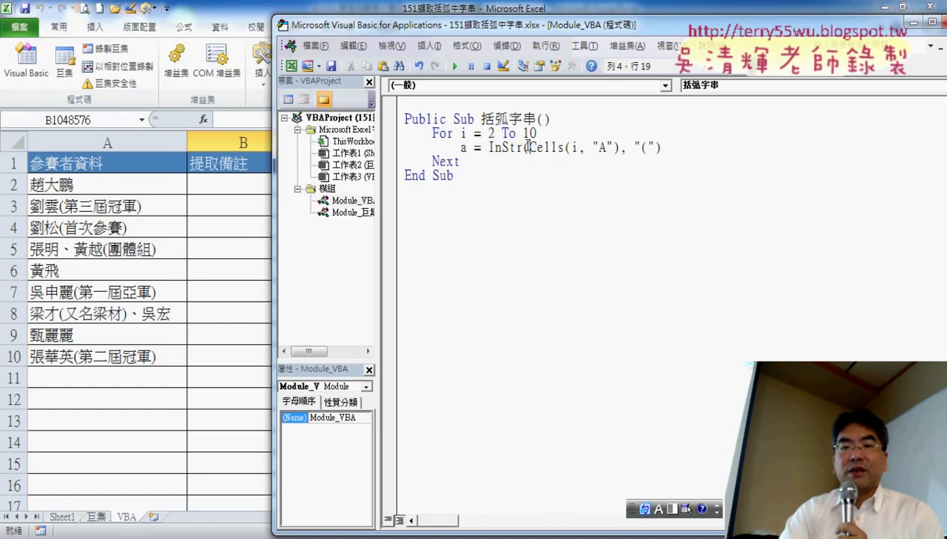
Annotate how cell A2 feeds the InStr line with the pen, then clear the ink
left_click_drag(528, 146, 621, 147)
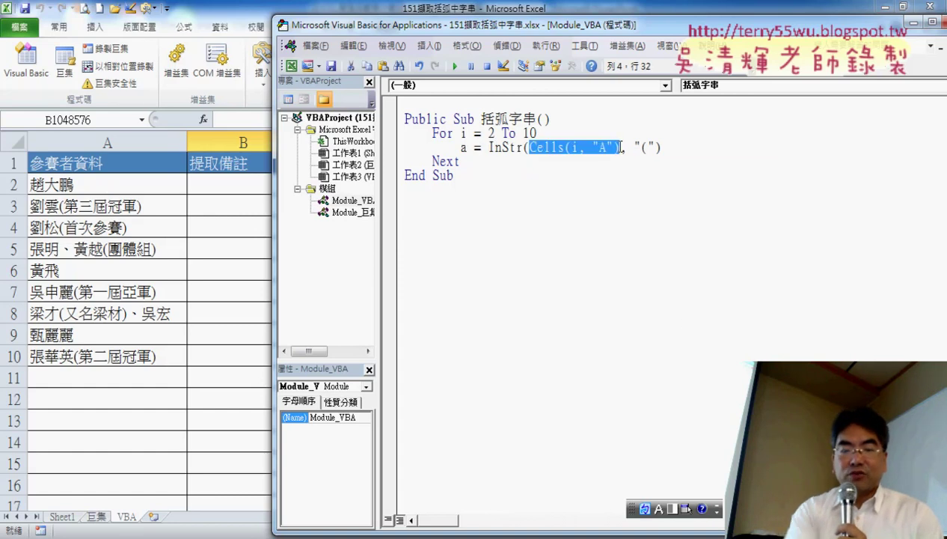
key("shift")
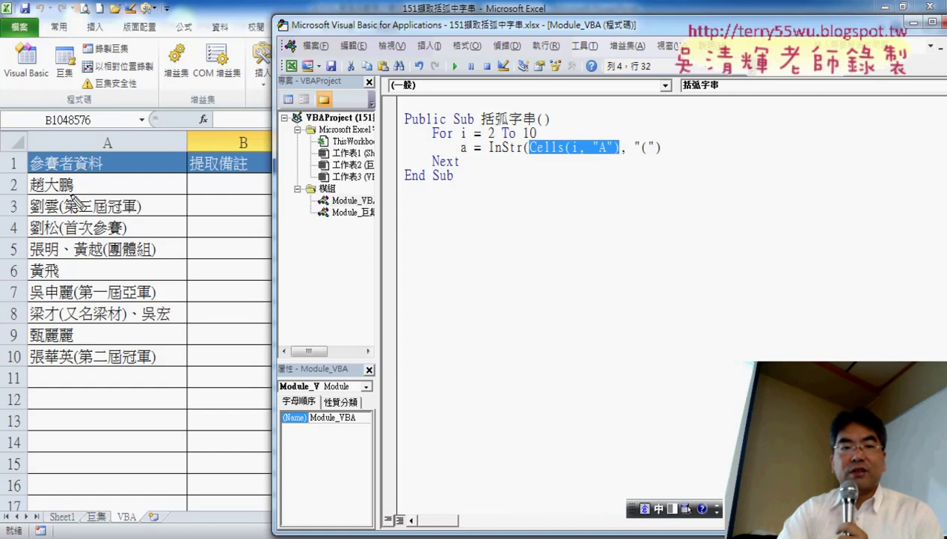
mouse_move(73, 197)
left_mouse_down()
mouse_move(45, 172)
mouse_move(97, 193)
left_mouse_up()
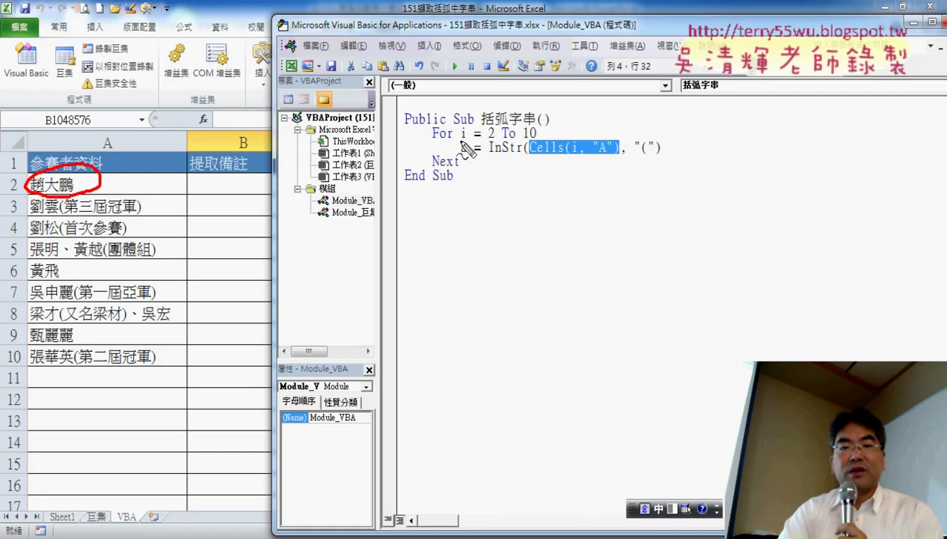
left_click_drag(489, 140, 497, 138)
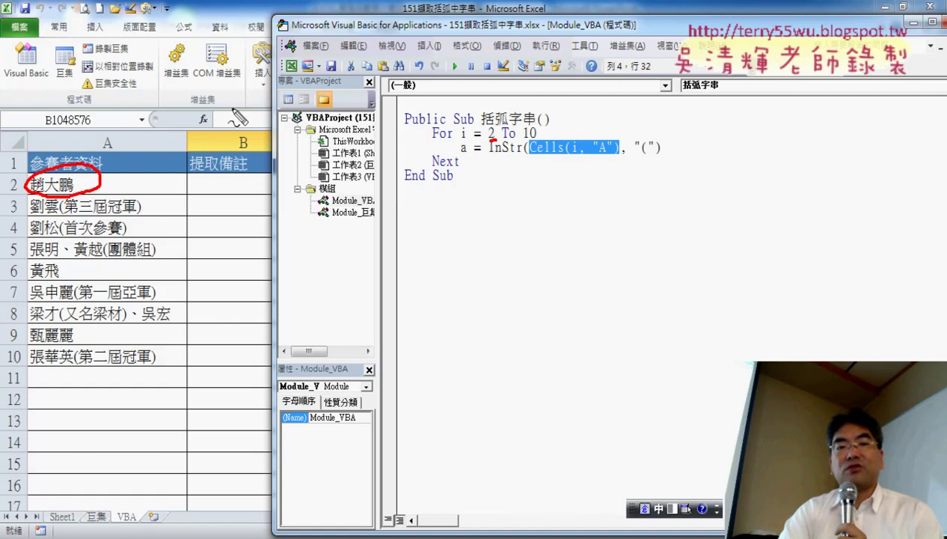
left_click_drag(99, 172, 562, 129)
left_click_drag(640, 154, 651, 153)
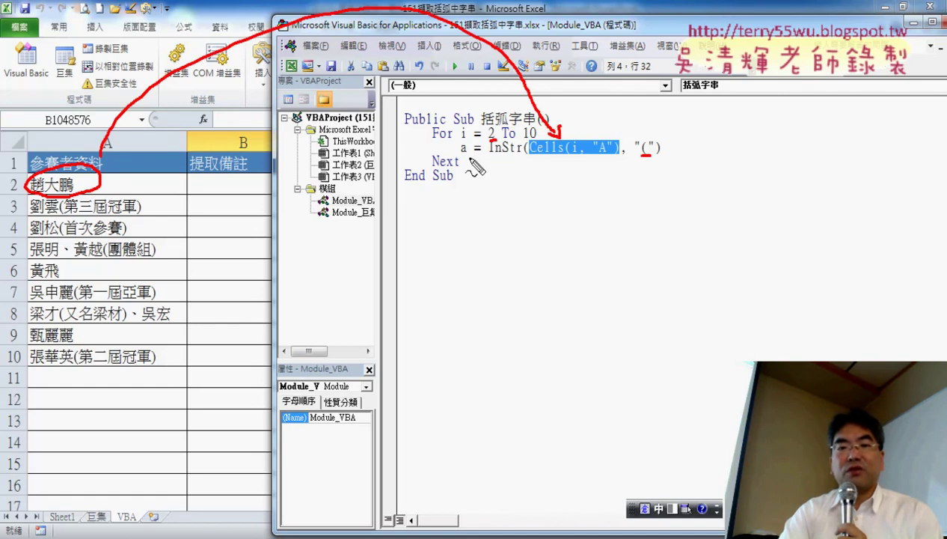
left_click_drag(468, 141, 470, 155)
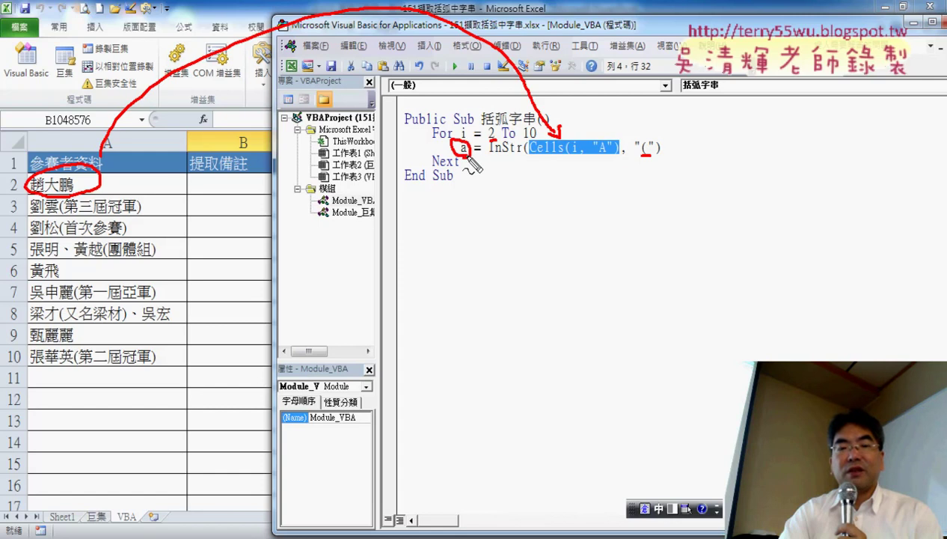
key("Escape")
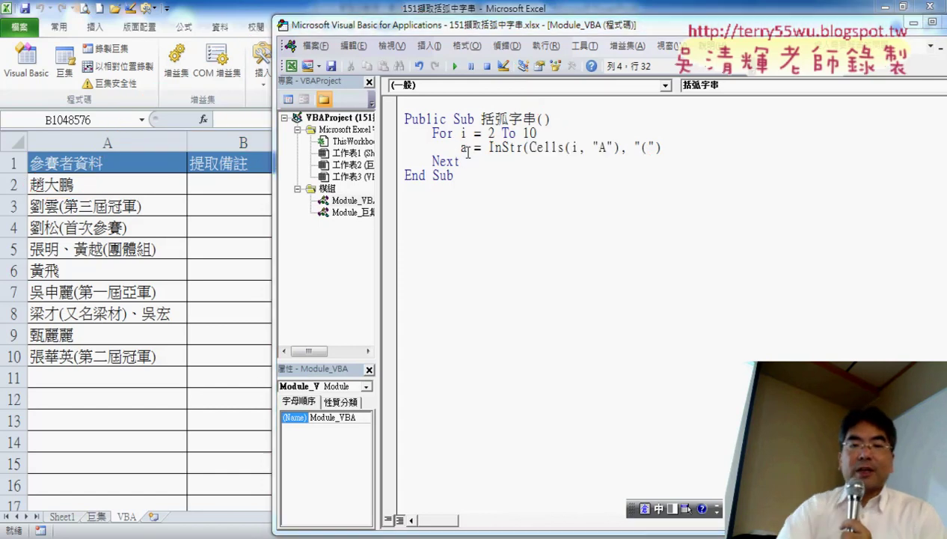
left_click(711, 147)
Duplicate the InStr line and edit it to b = InStr(Cells(i, "A"), ")")
key("Return")
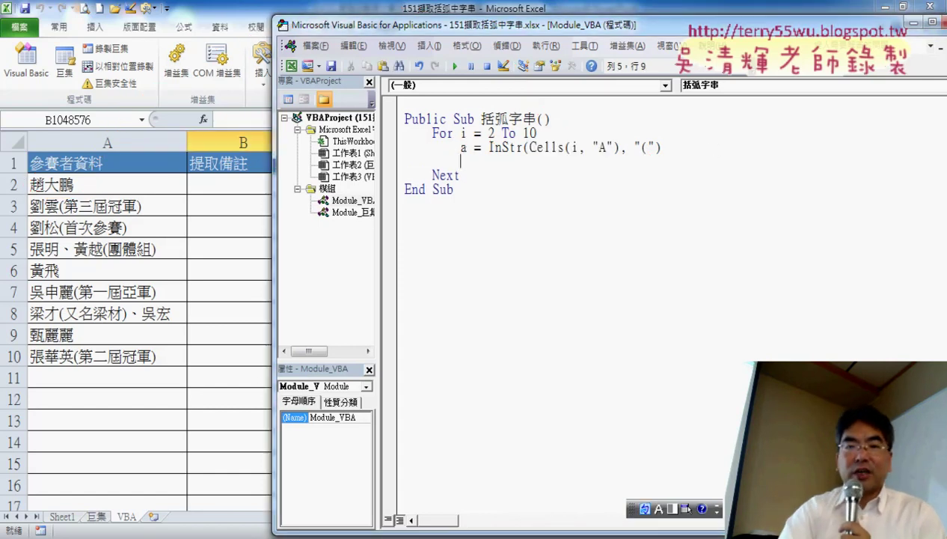
left_click_drag(460, 148, 662, 148)
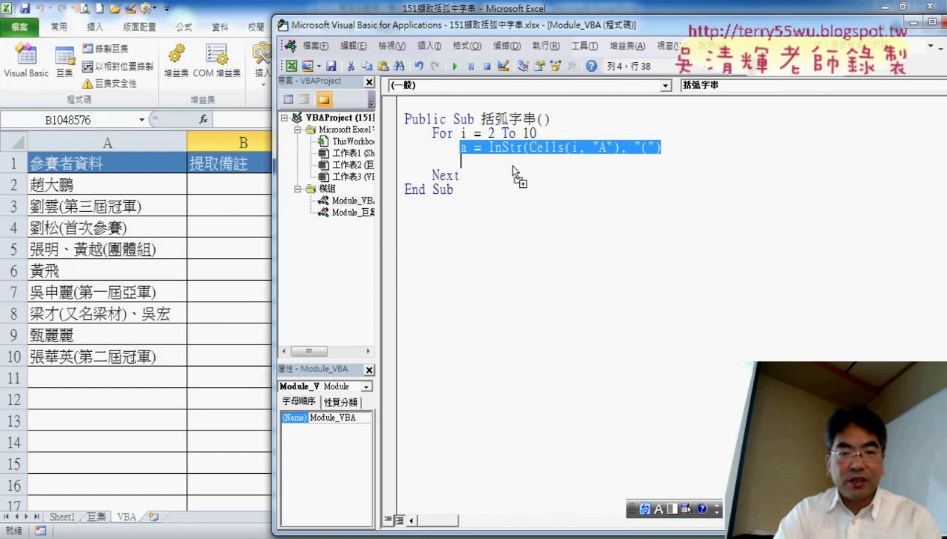
left_click_drag(514, 167, 513, 169)
double_click(464, 161)
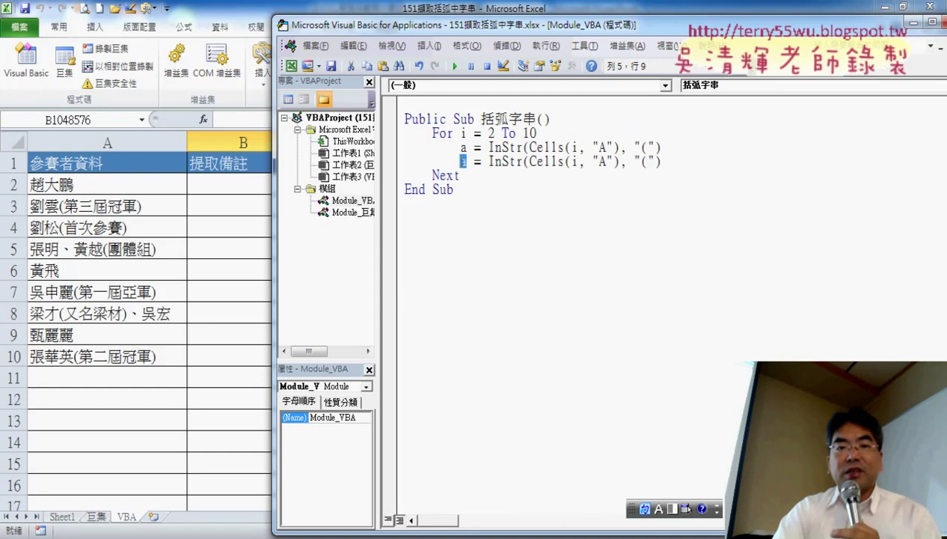
type("b")
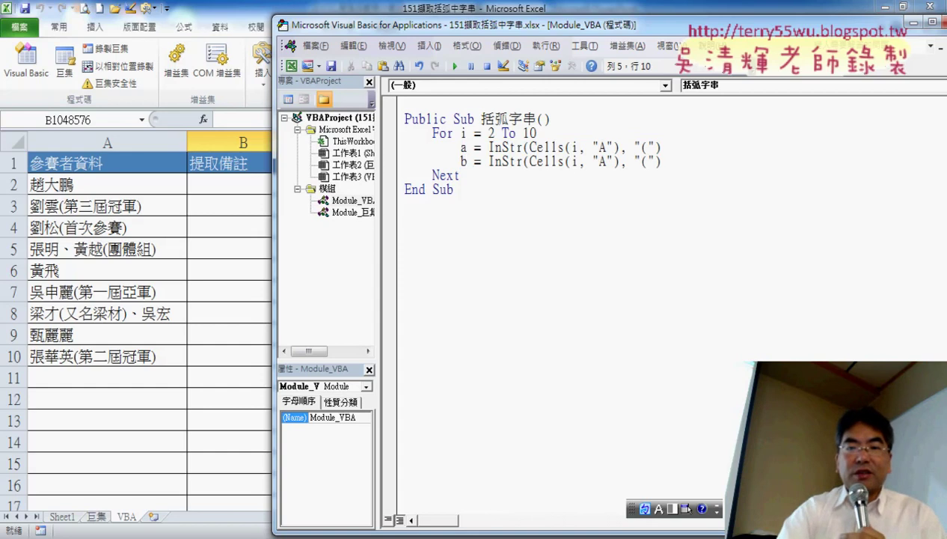
left_click_drag(641, 160, 648, 161)
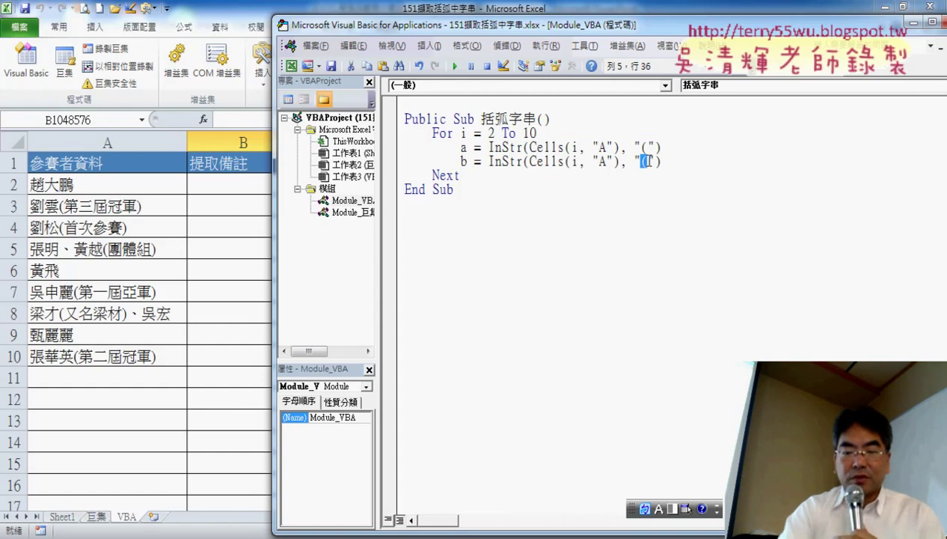
type(")")
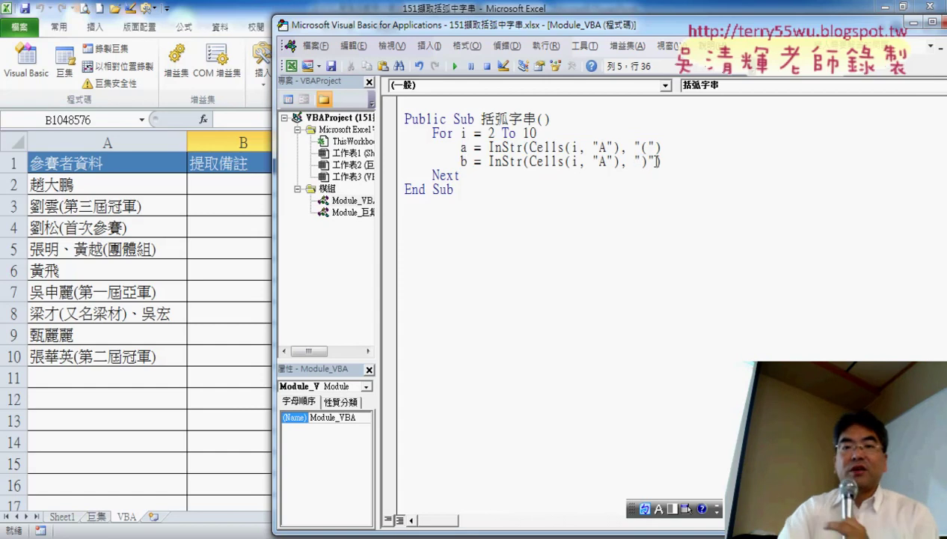
left_click(668, 228)
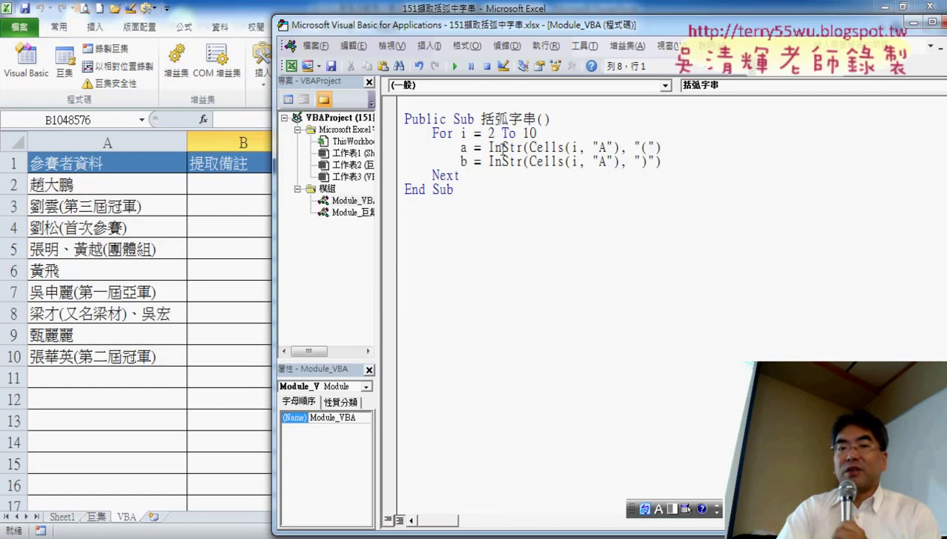
Highlight InStr, "(" and Cells(i, "A") in the a line, then add a blank line below b
left_click_drag(488, 148, 618, 148)
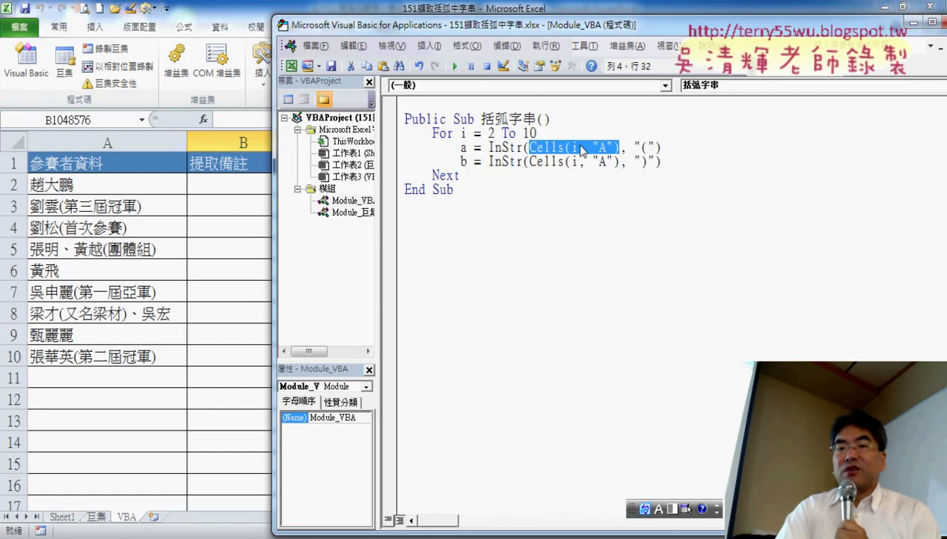
double_click(643, 148)
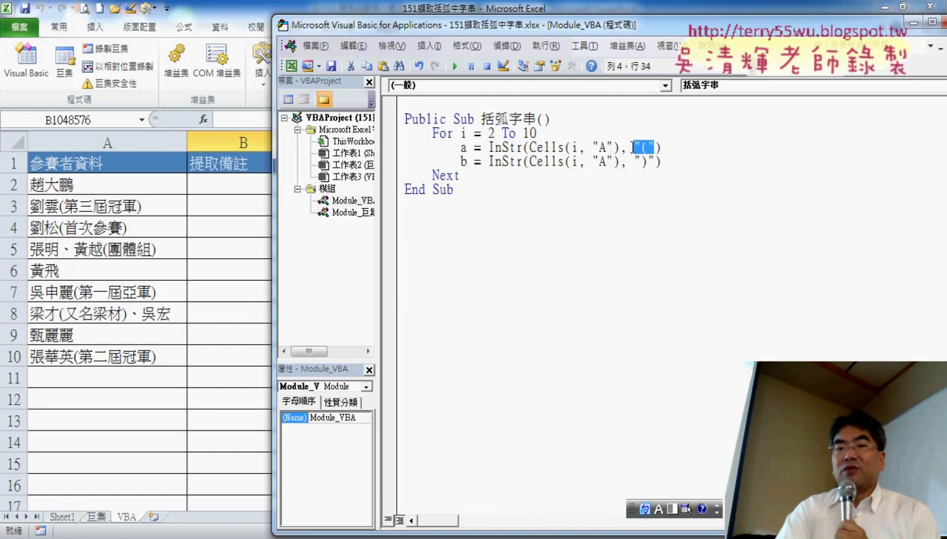
left_click_drag(619, 147, 533, 147)
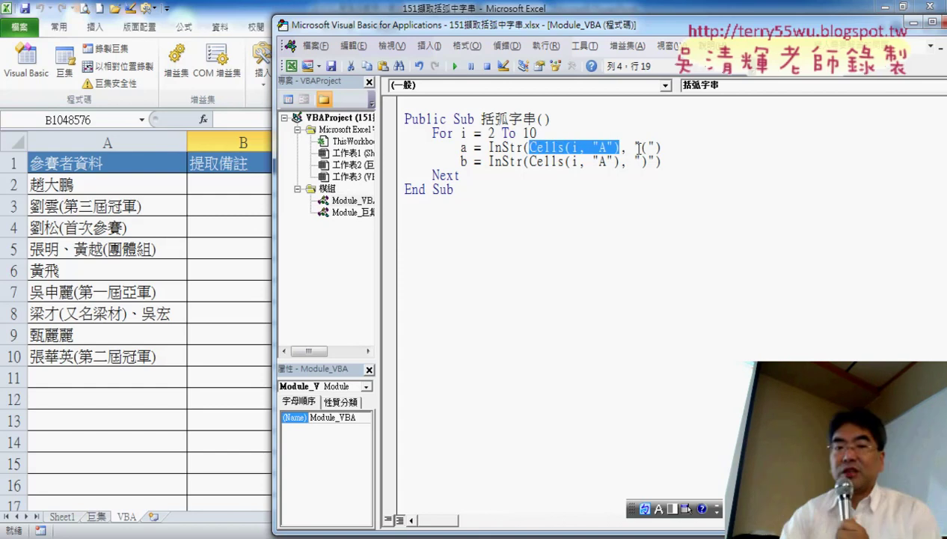
left_click(708, 167)
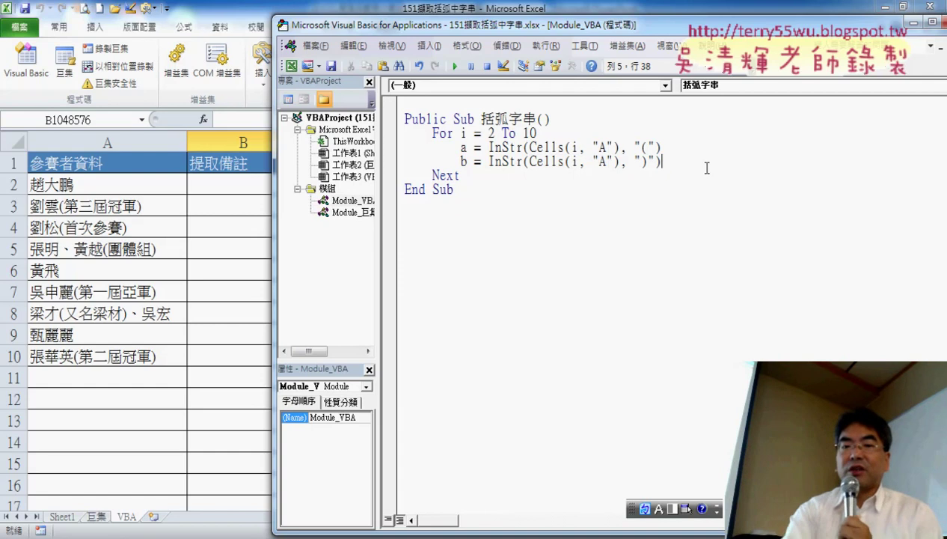
key("Return")
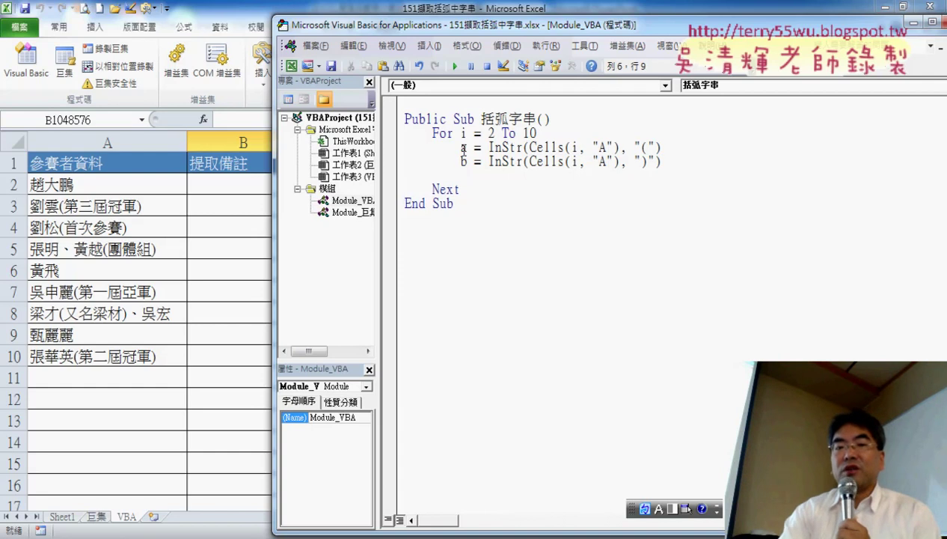
double_click(463, 148)
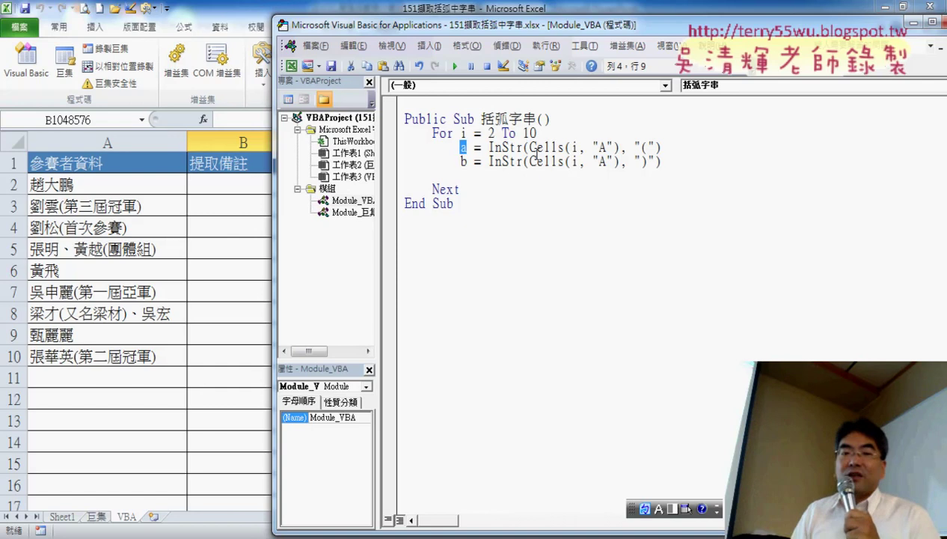
left_click(520, 172)
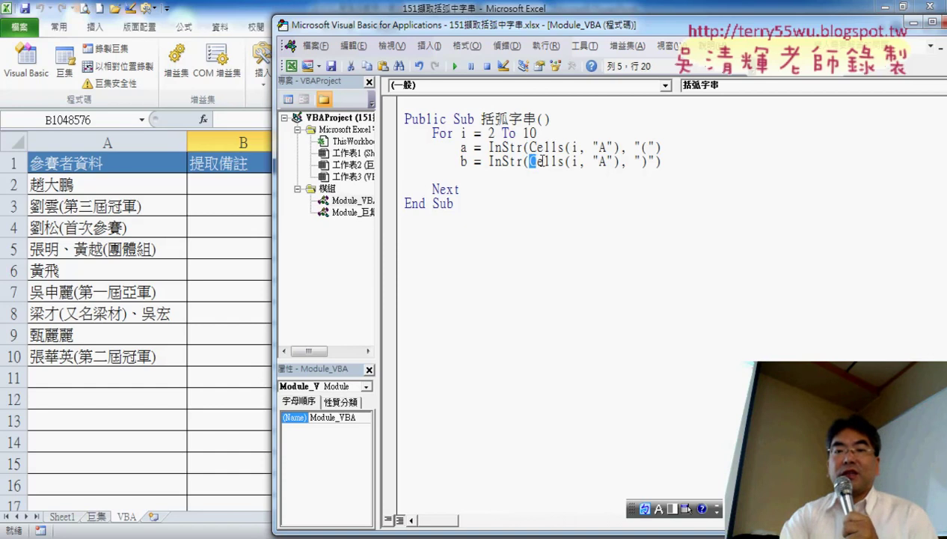
mouse_move(529, 161)
left_mouse_down()
mouse_move(614, 162)
mouse_move(541, 175)
left_mouse_up()
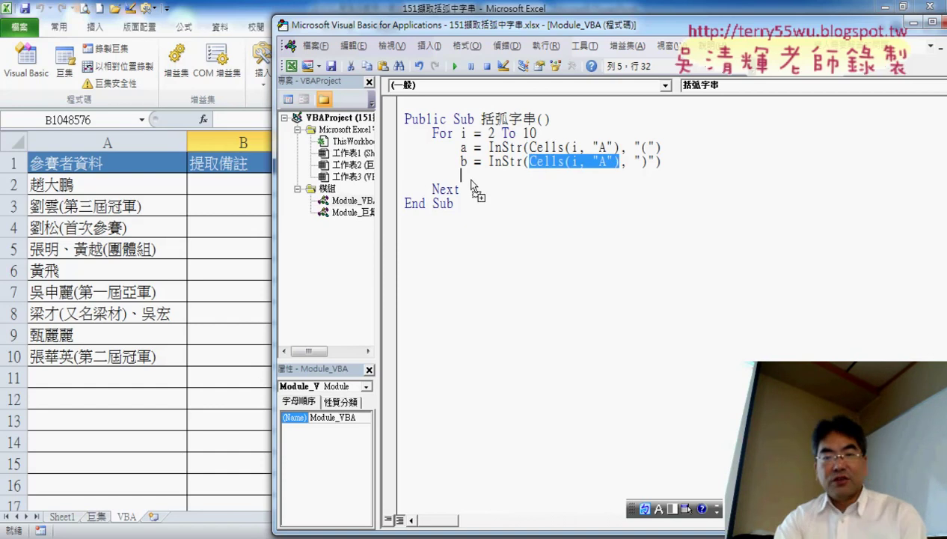
Start the third loop line as Cells(i, "B") = mid(
left_click_drag(473, 187, 474, 189)
double_click(532, 175)
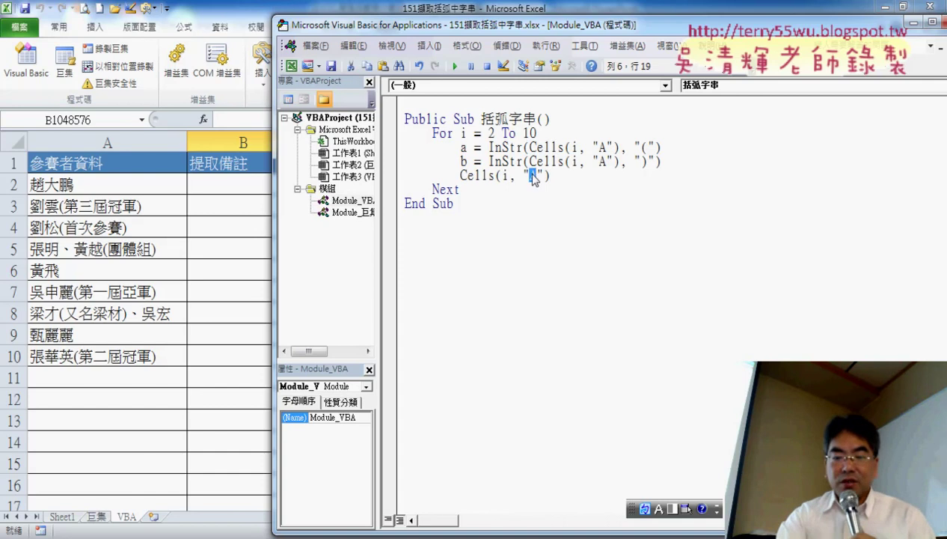
type("B")
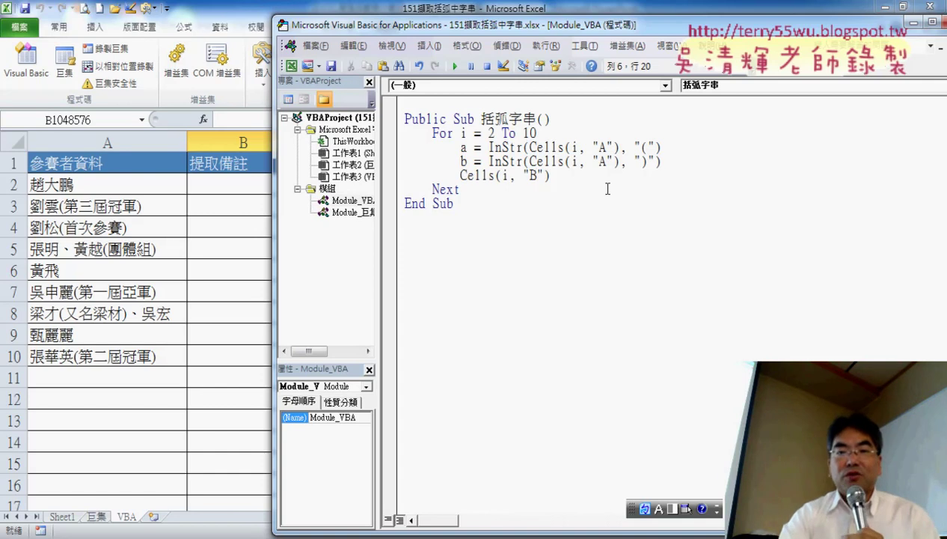
left_click(579, 174)
type("=")
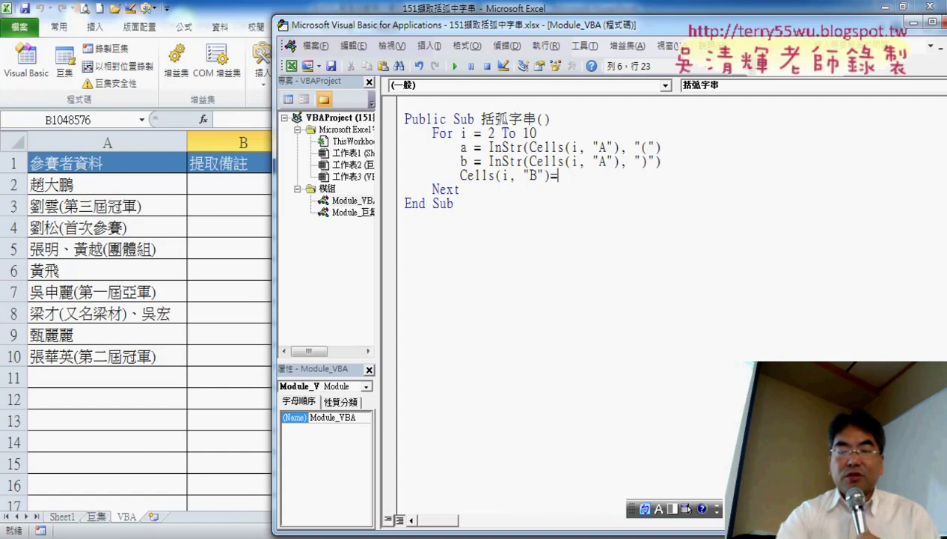
type("mid")
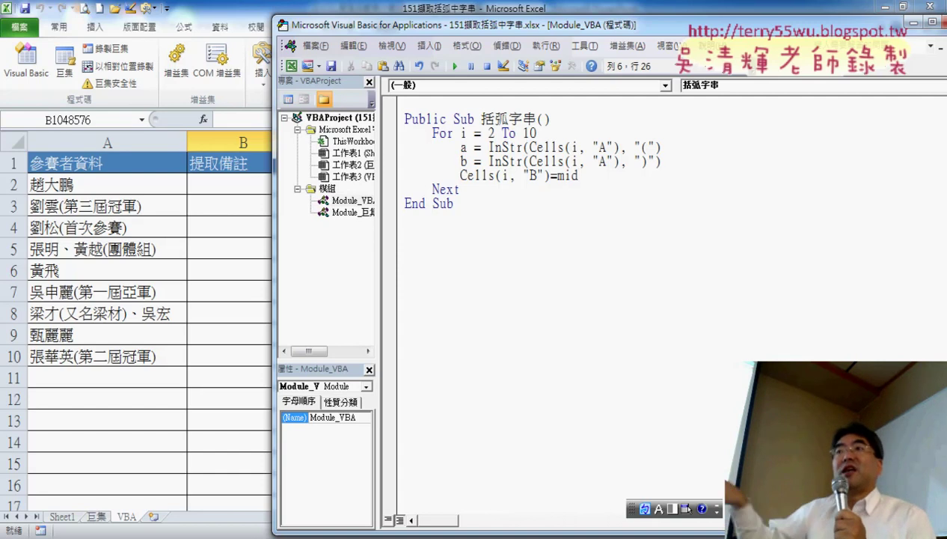
type("(")
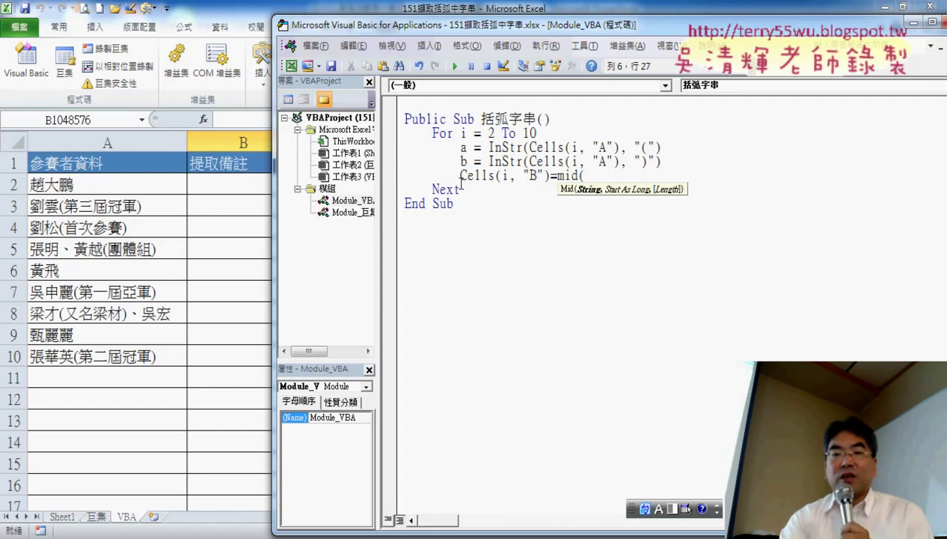
Complete the Mid arguments as Cells(i, "A"), a+1, b-a-1
left_click_drag(460, 176, 550, 175)
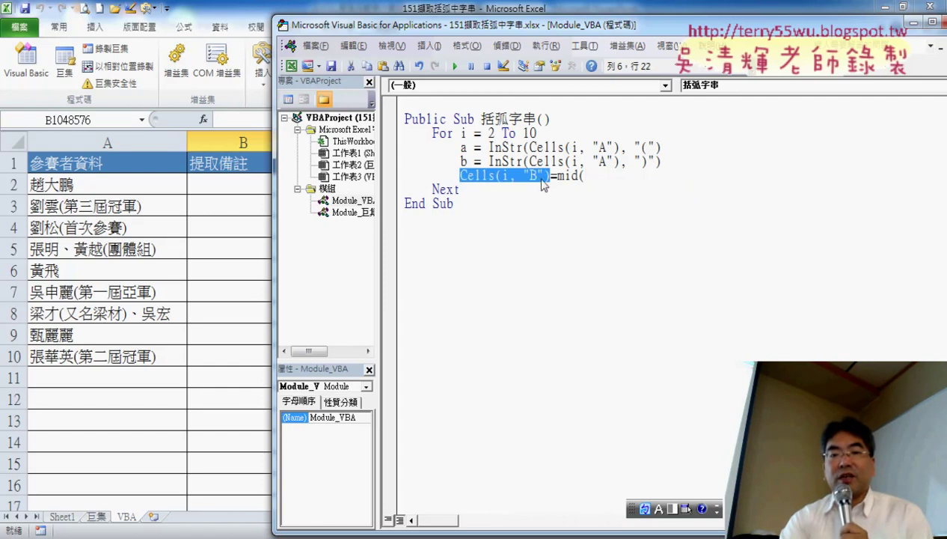
key("ctrl+c")
left_click(587, 176)
key("ctrl+v")
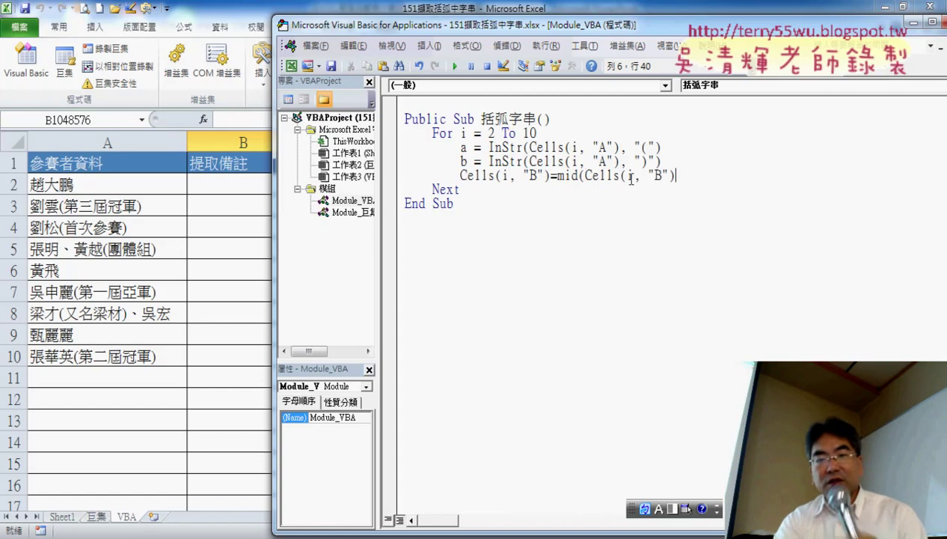
left_click(661, 176)
double_click(659, 175)
type("A\")")
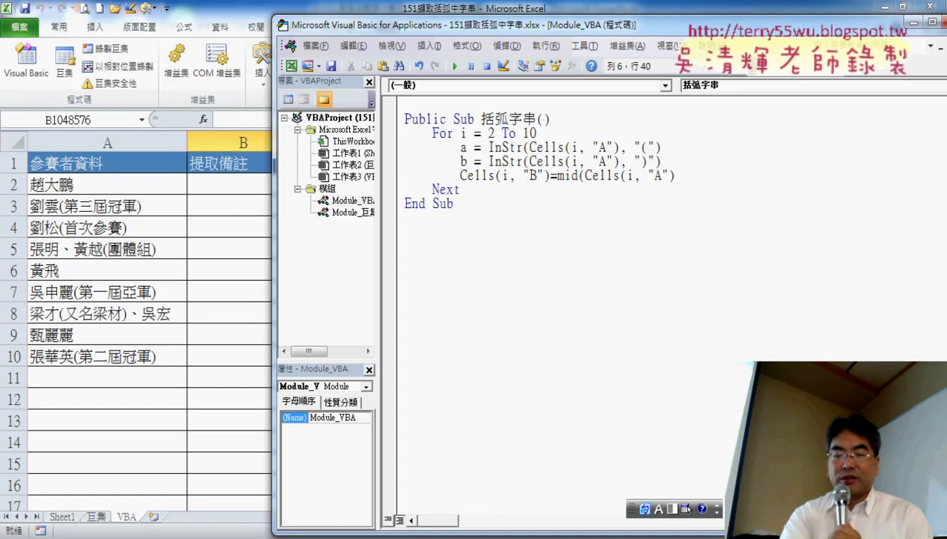
type(",")
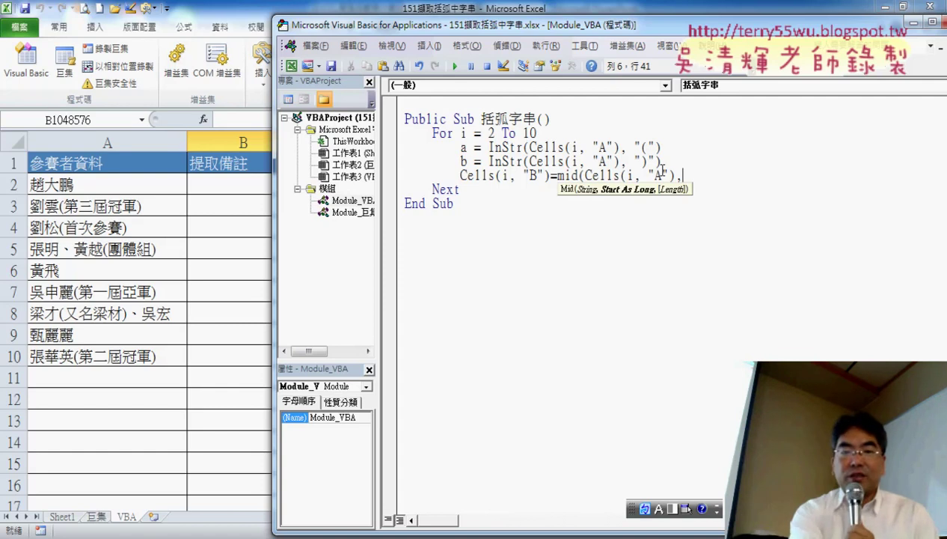
type("a")
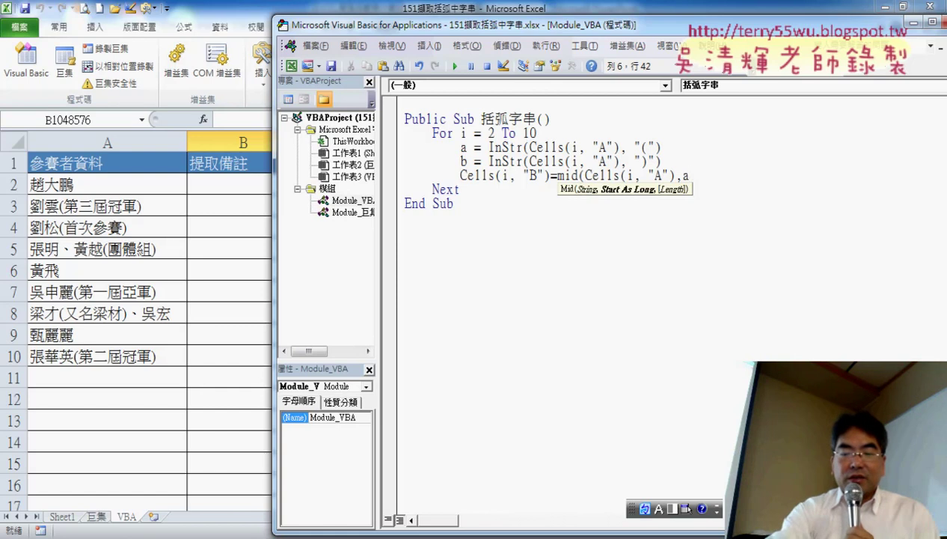
type("+1")
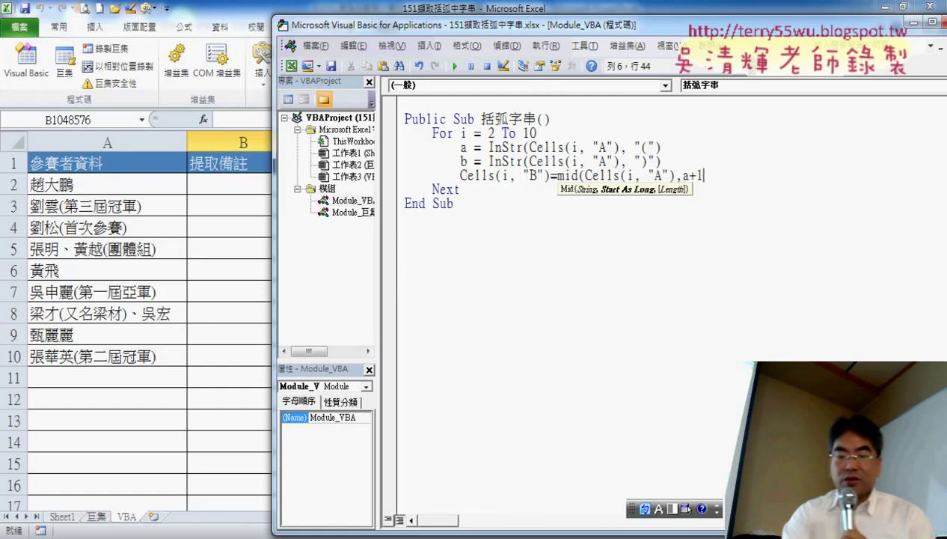
type(",b-a")
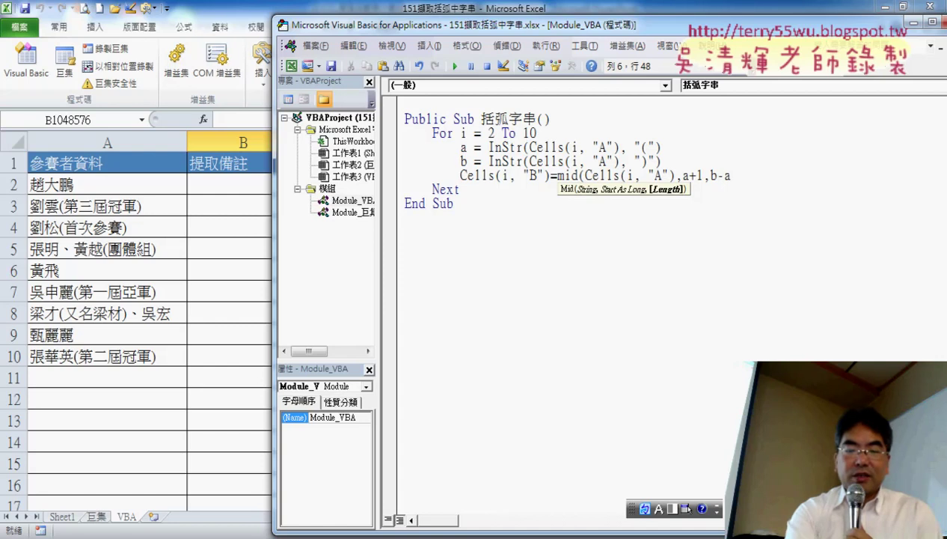
type("-1")
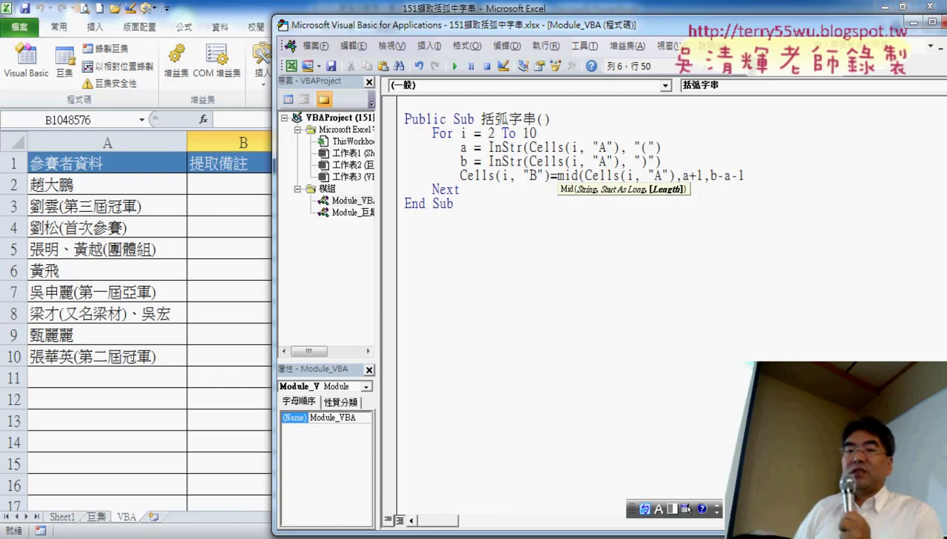
Close the Mid line with its final parenthesis and nudge the code window right
type(")")
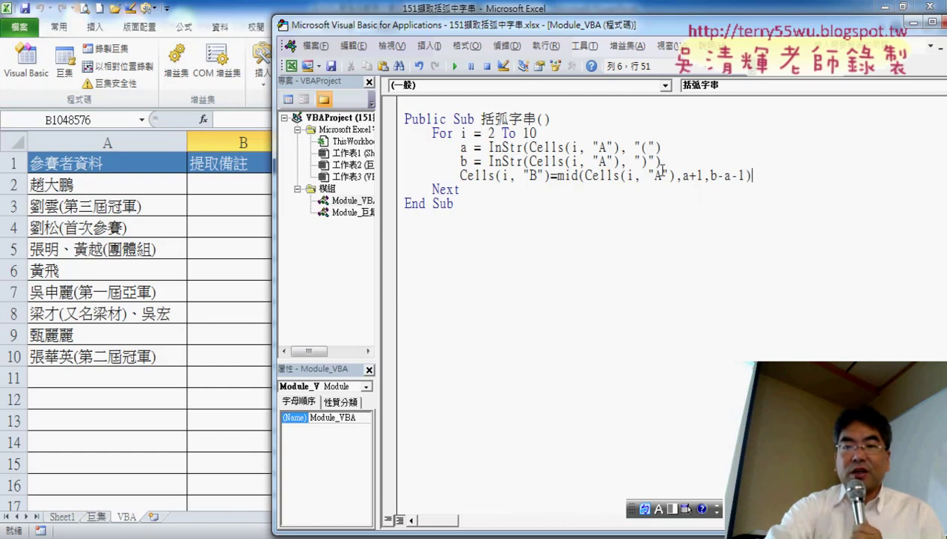
left_click(722, 297)
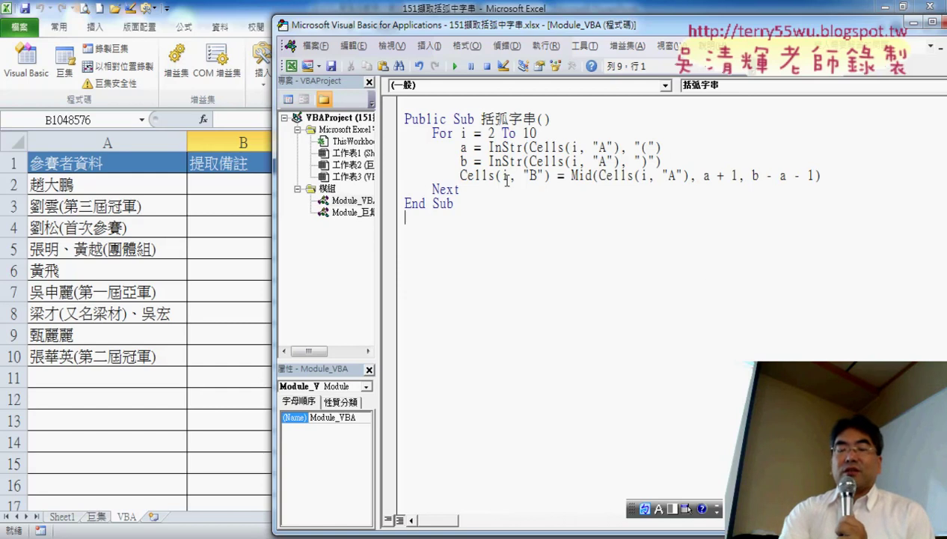
left_click_drag(569, 28, 595, 26)
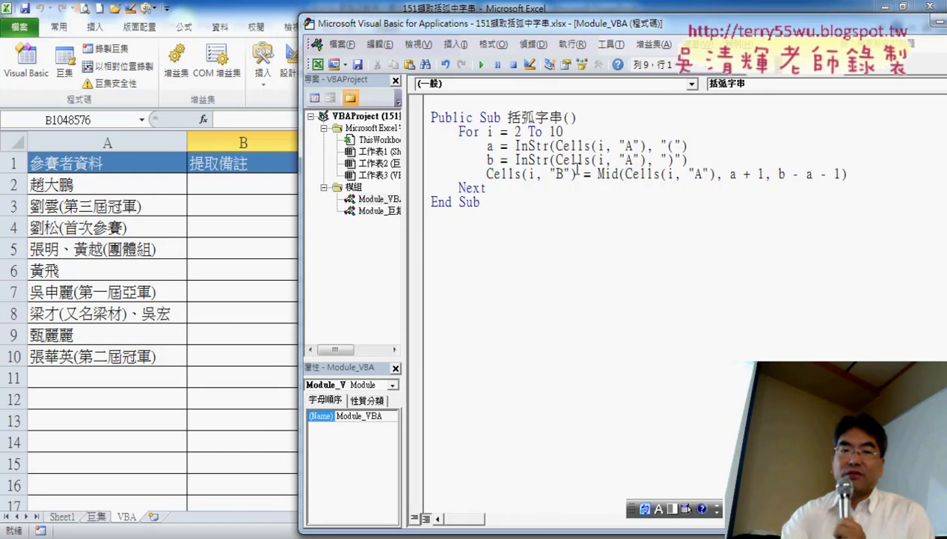
Step through the 括弧字串 macro with F8, then run it with F5 until error 5 appears
left_click(516, 159)
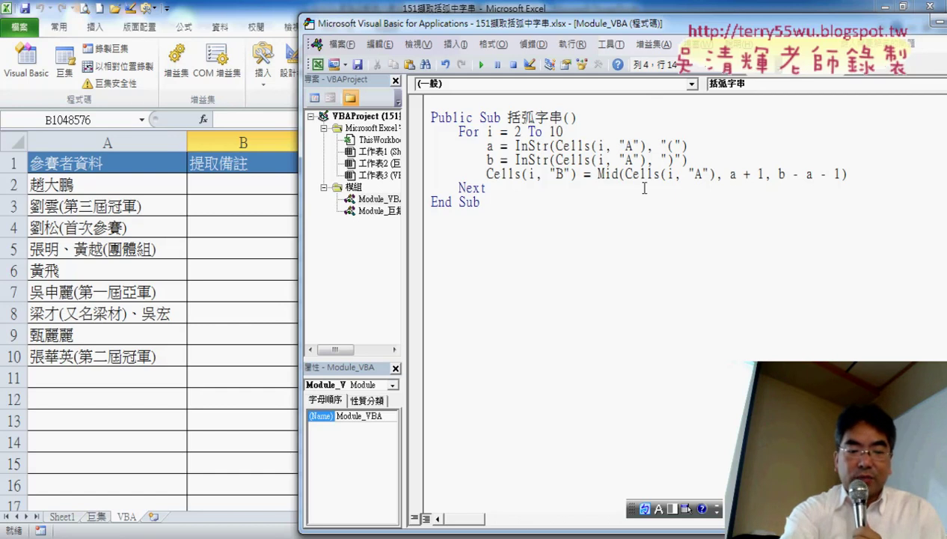
key("F8")
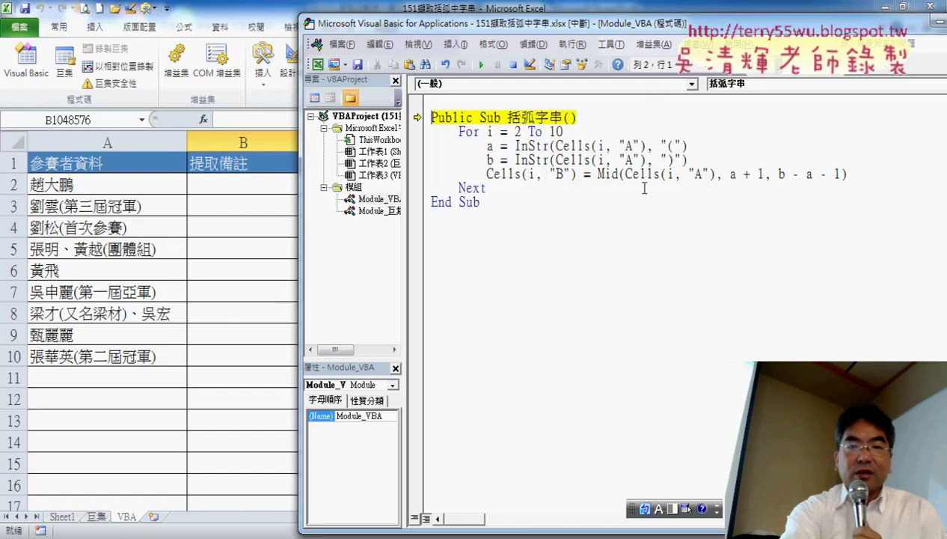
left_click(532, 45)
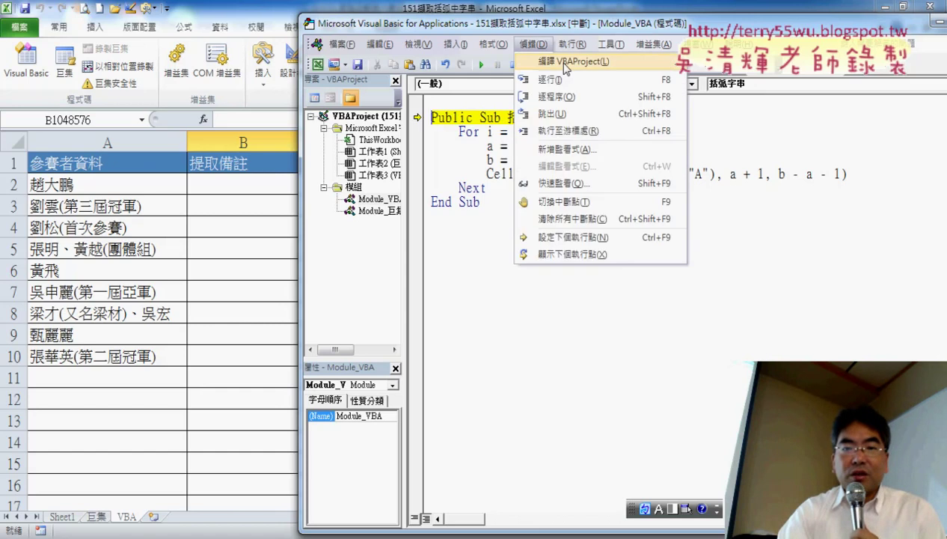
left_click(801, 205)
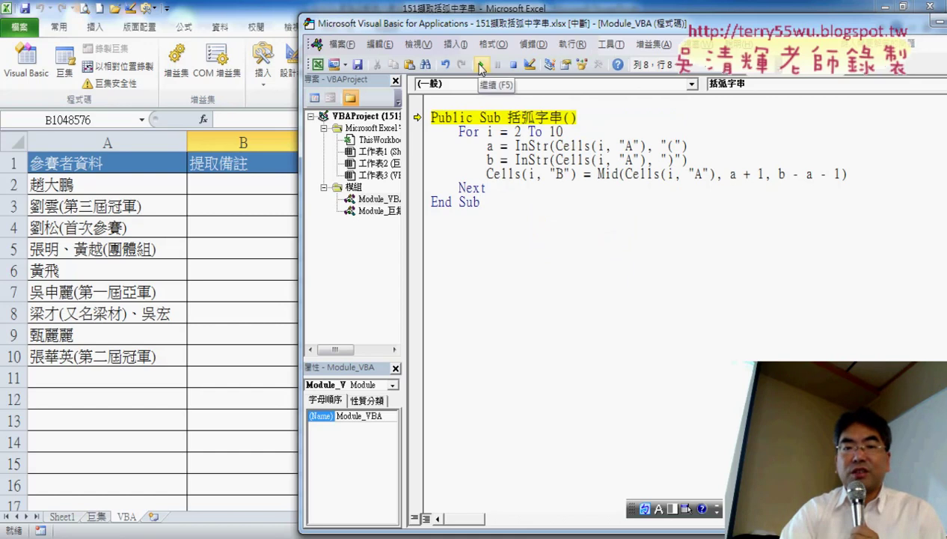
key("F8")
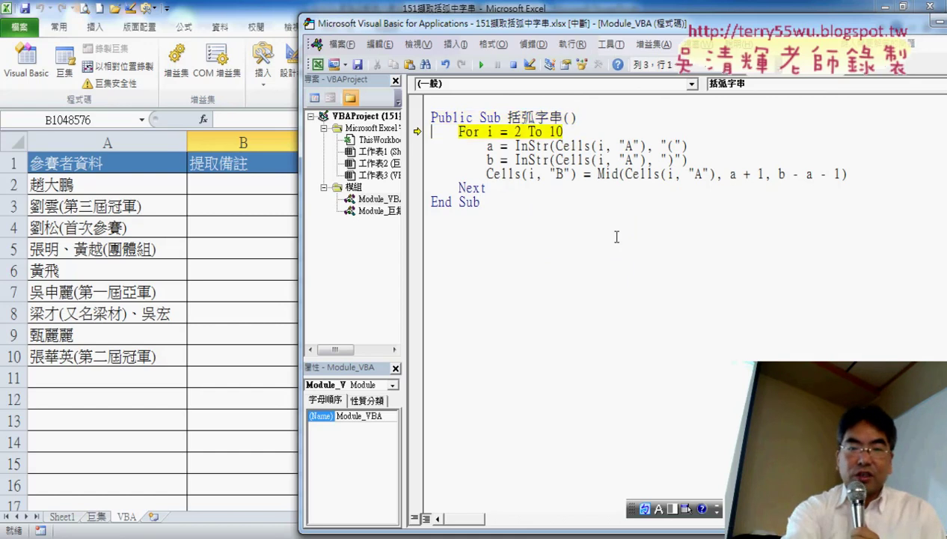
key("F8")
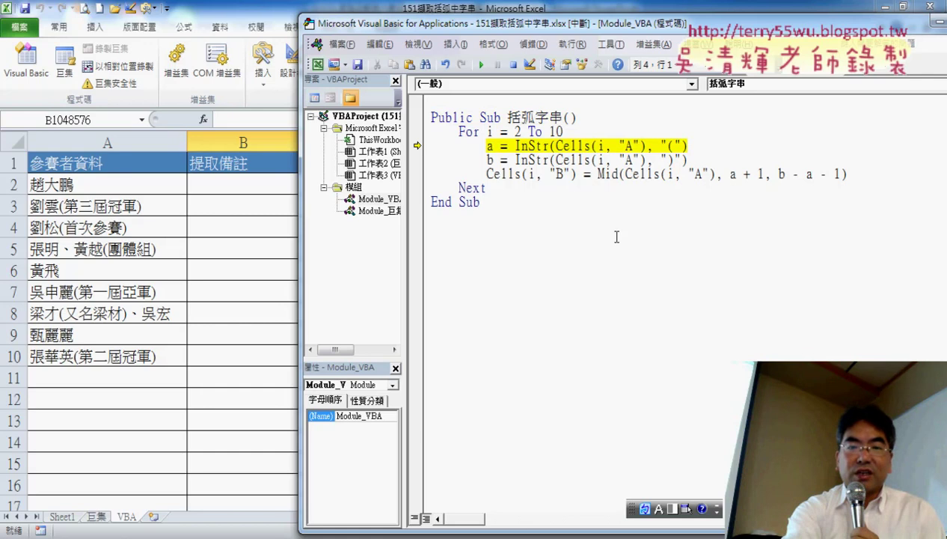
key("F8")
key("F8")
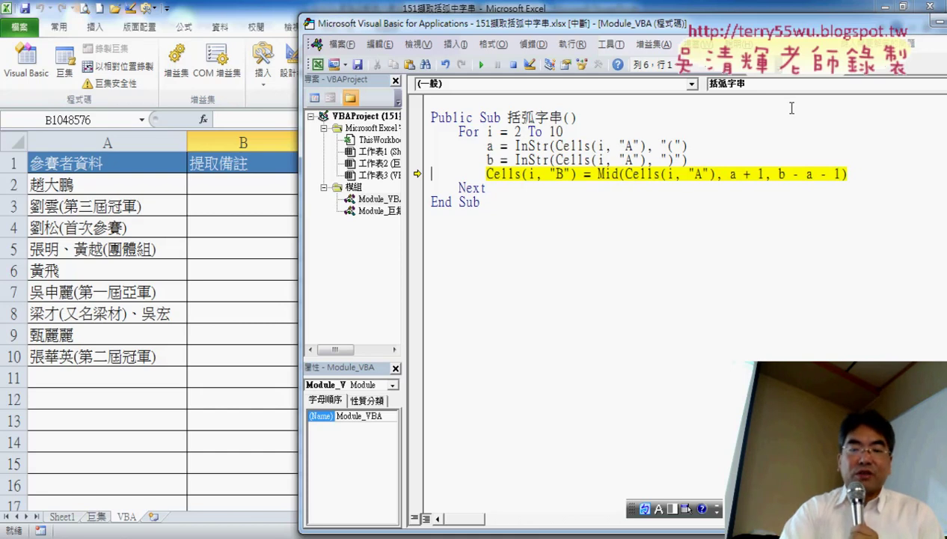
key("F5")
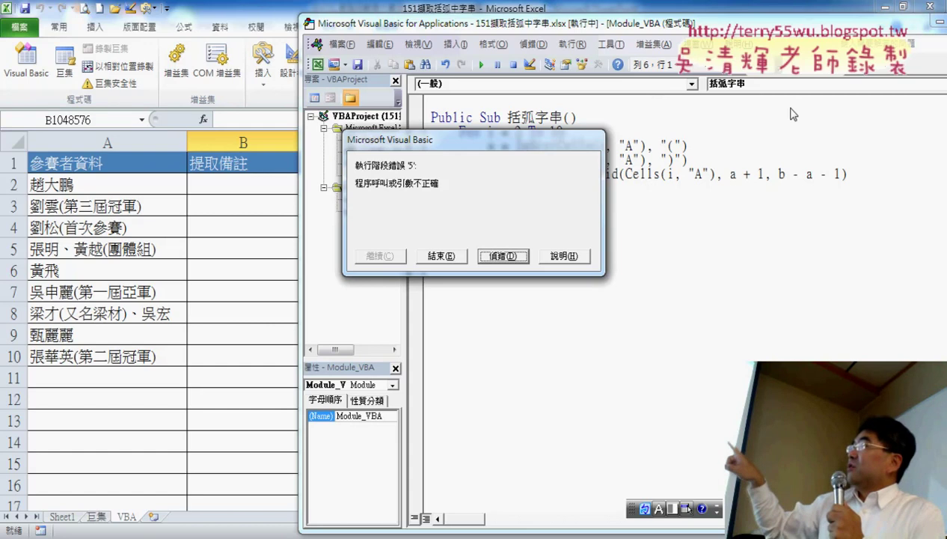
Choose 偵錯 on the error, then highlight Mid's a + 1 and b - a - 1 arguments
left_click(502, 256)
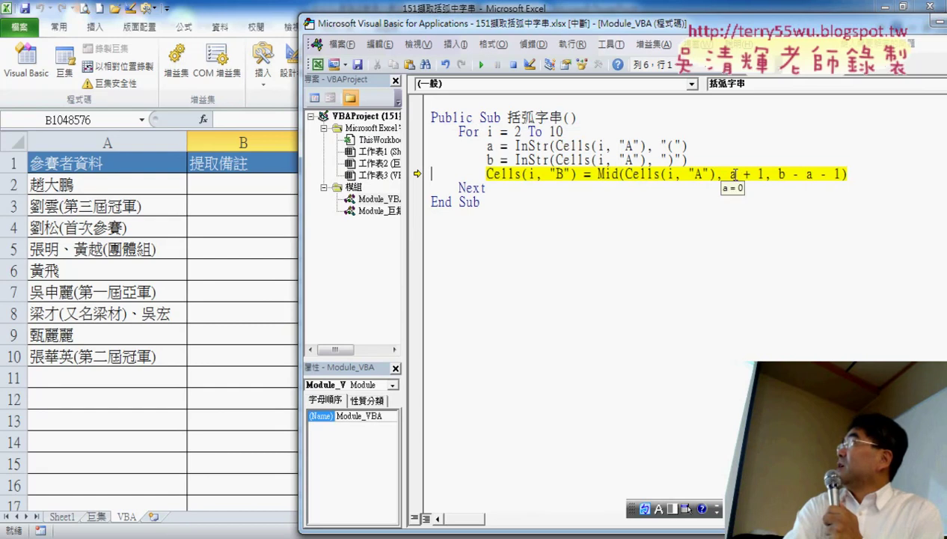
left_click_drag(764, 174, 728, 173)
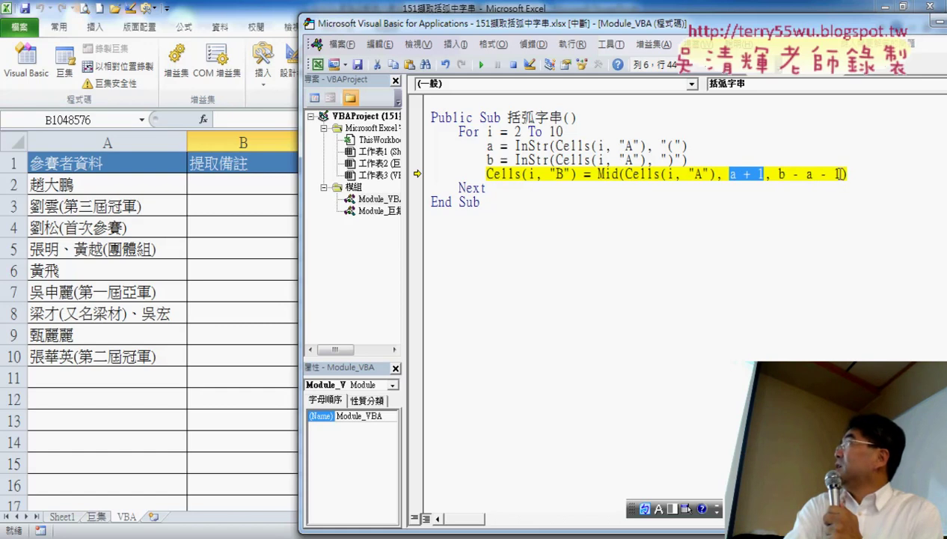
left_click_drag(840, 174, 779, 176)
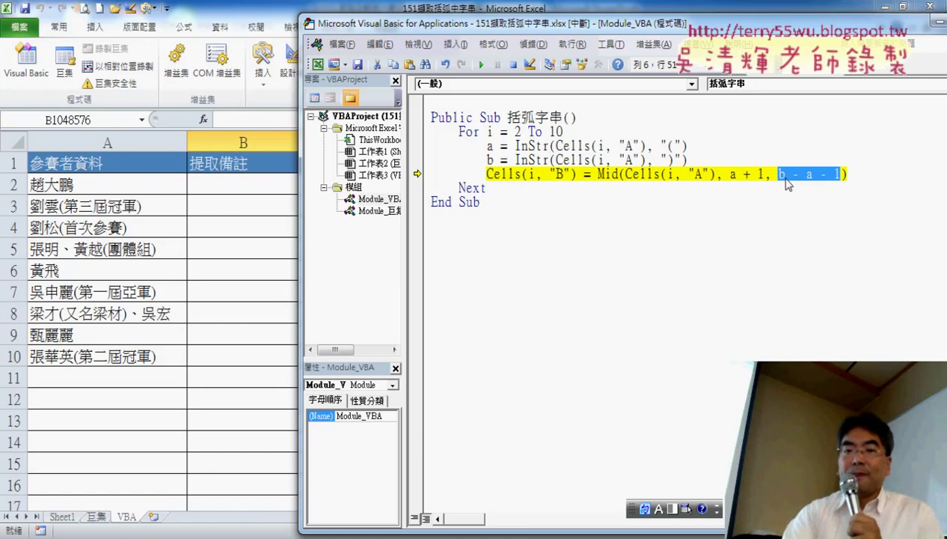
left_click(753, 165)
Wrap the Cells(i, "B") assignment in If a <> 0 Then … End If, fixing the missing-Then error
key("Return")
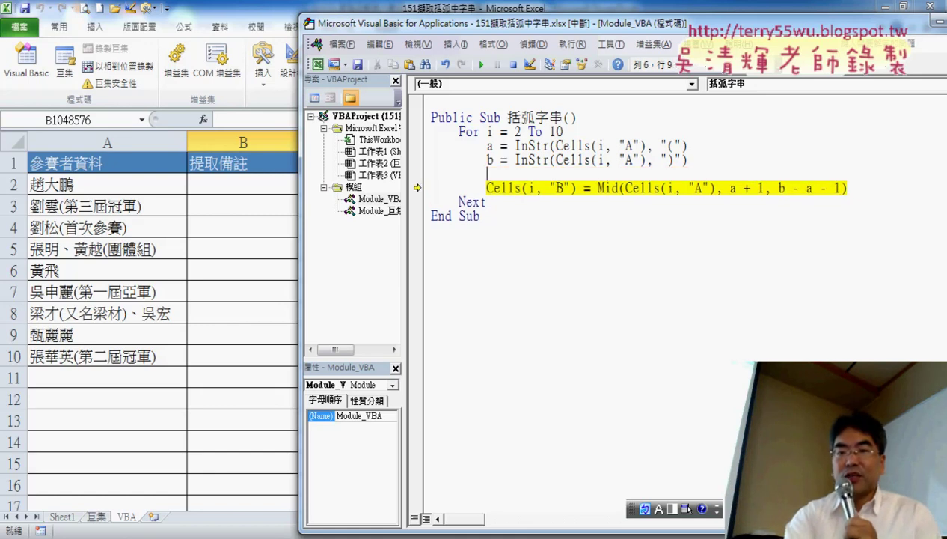
key("Return")
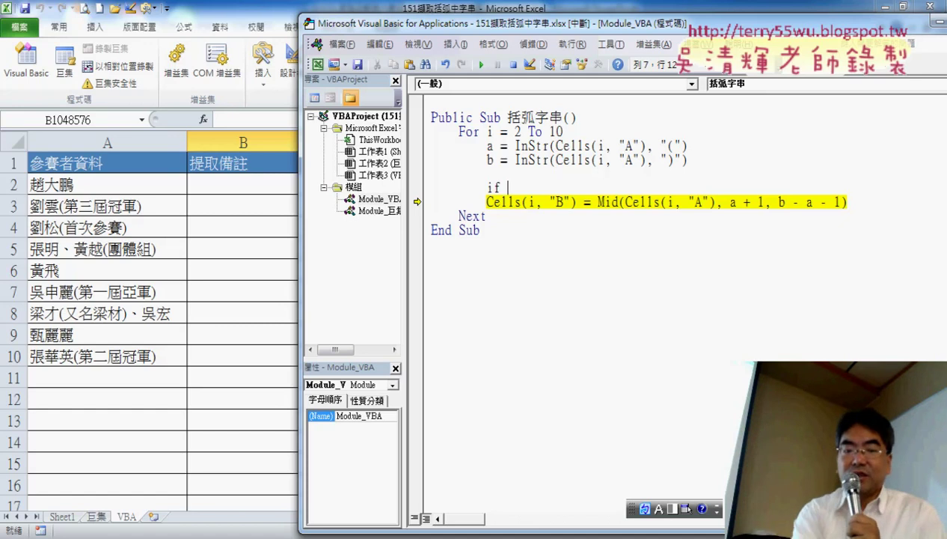
type("a<>0")
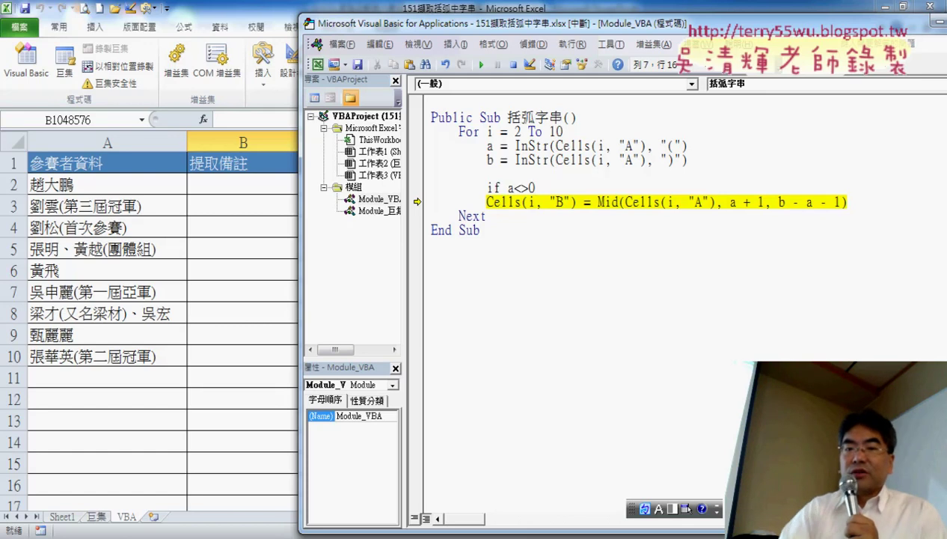
left_click(490, 203)
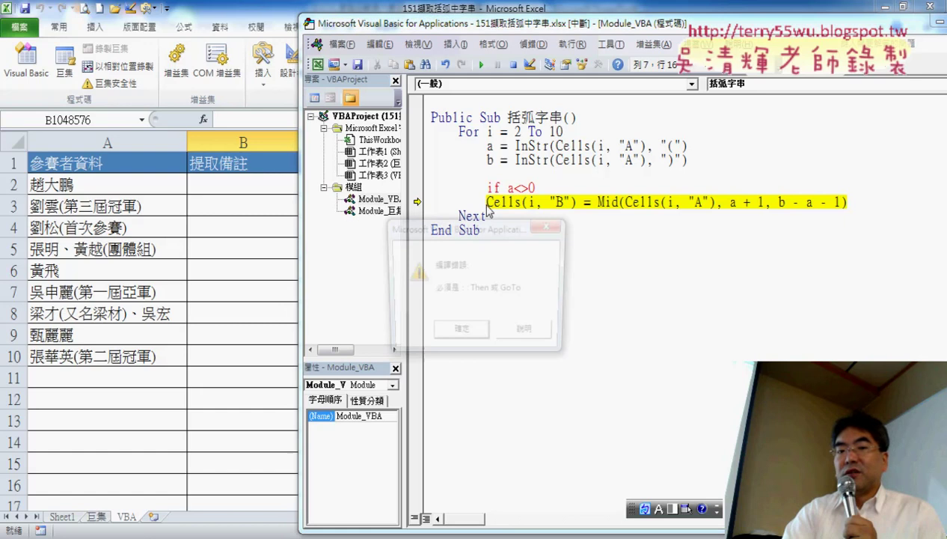
left_click(467, 334)
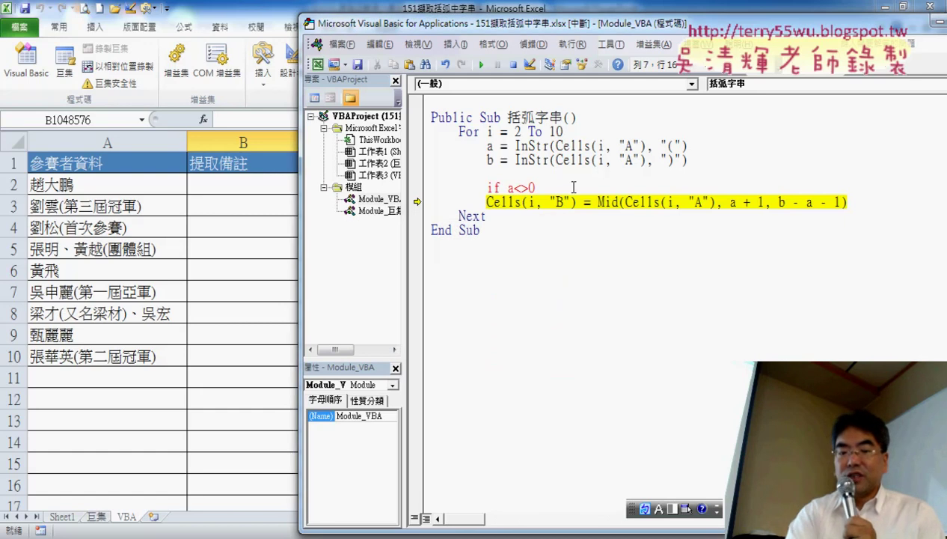
type(" t")
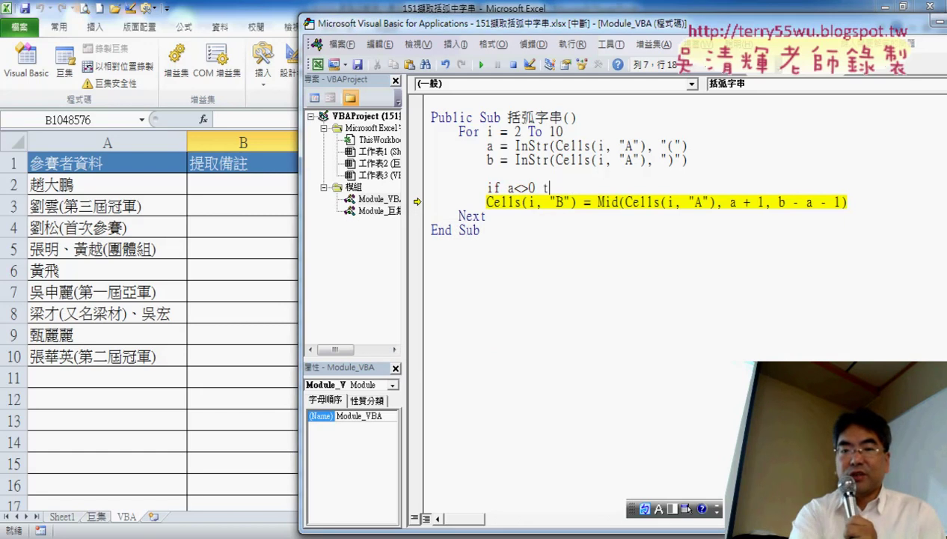
type("hen")
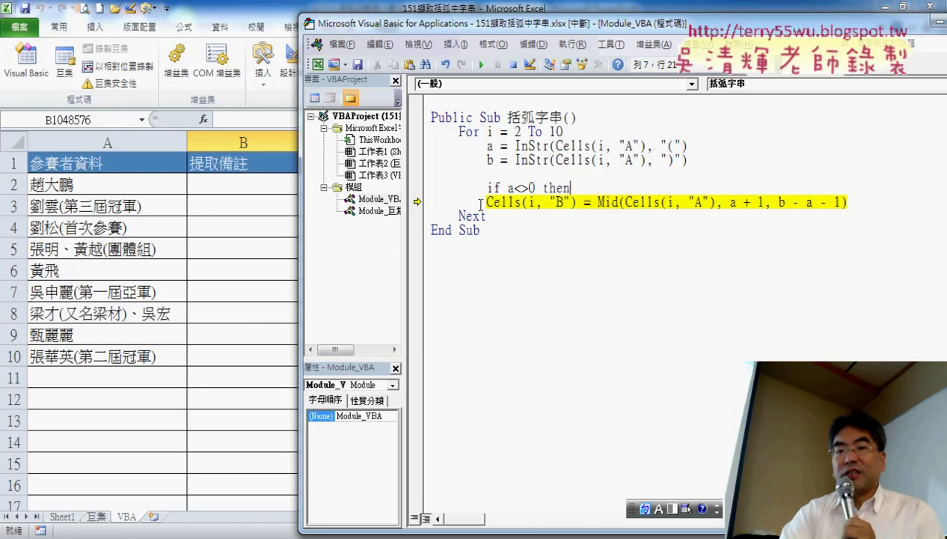
left_click(487, 202)
key("Tab")
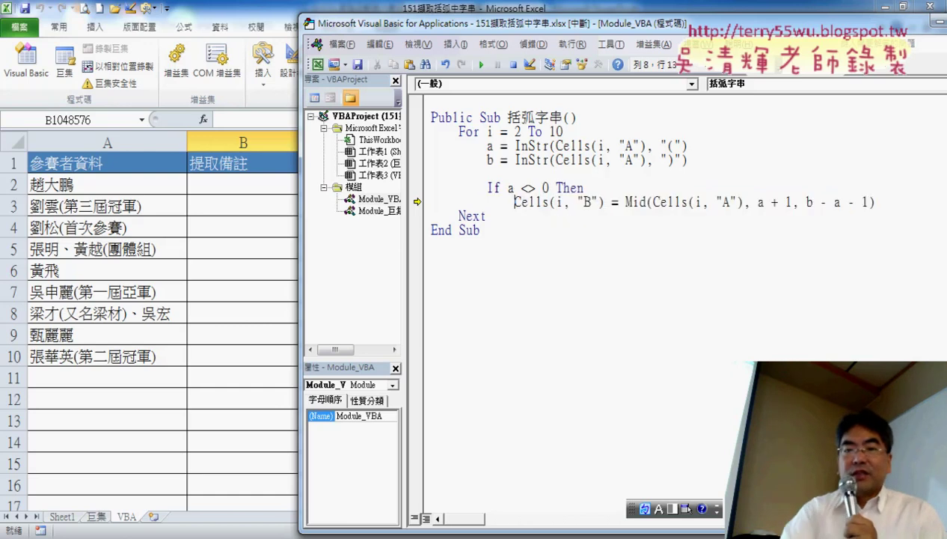
key("Return")
type("end if")
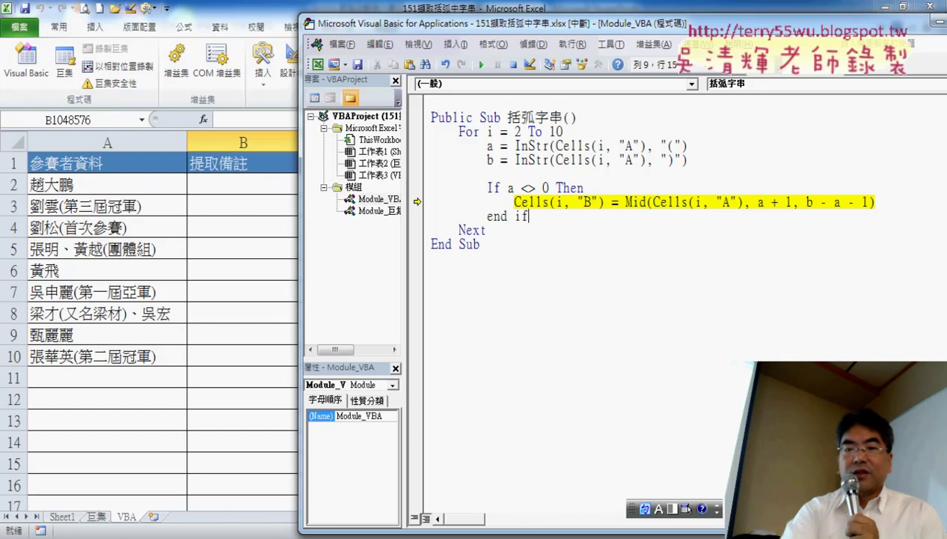
left_click(684, 316)
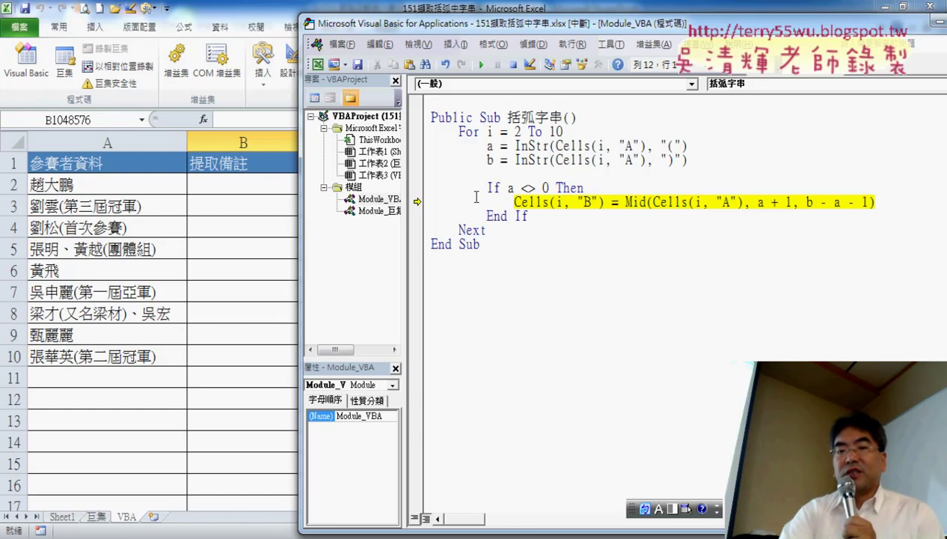
left_click_drag(419, 198, 417, 188)
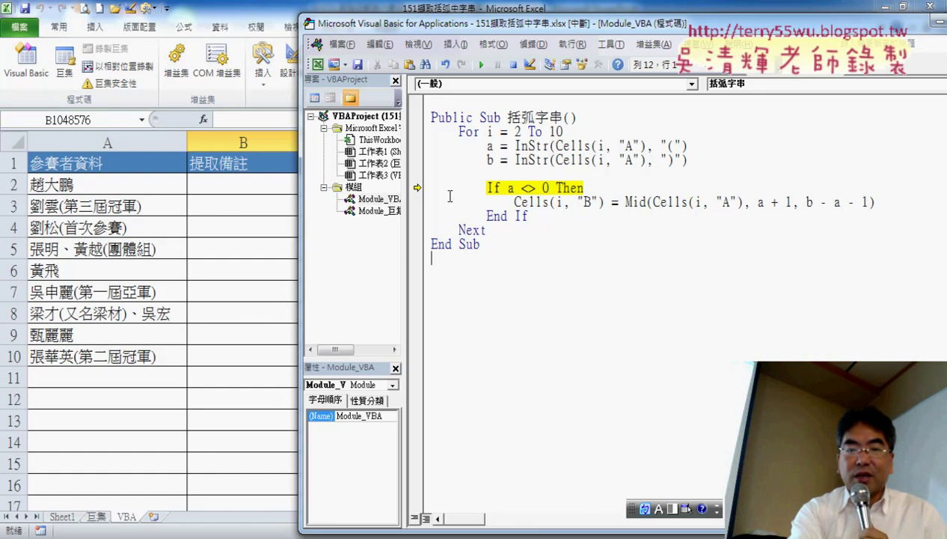
key("F8")
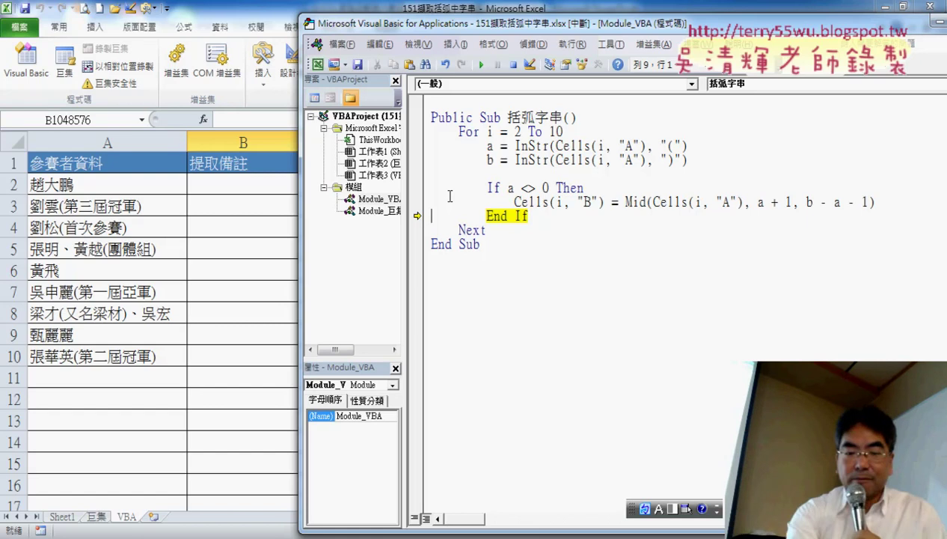
key("F8")
key("F8")
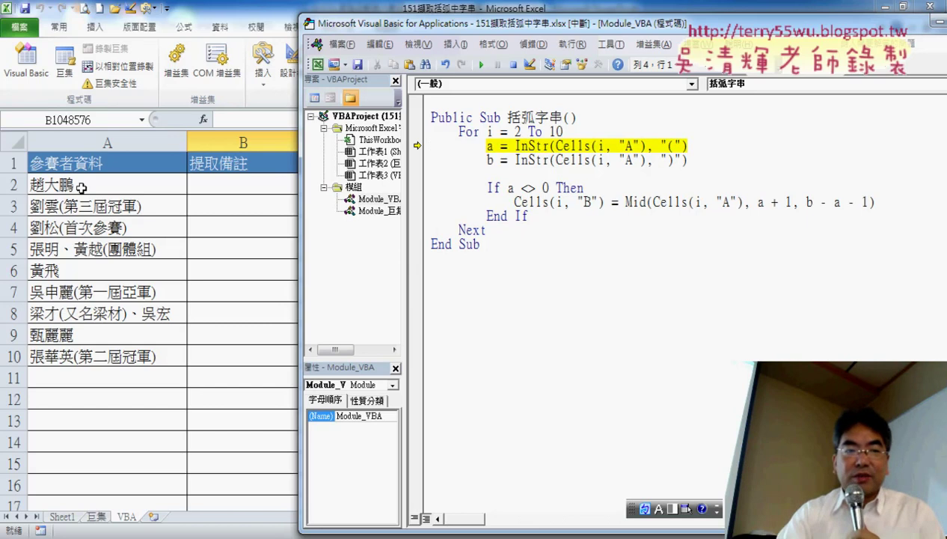
mouse_move(581, 145)
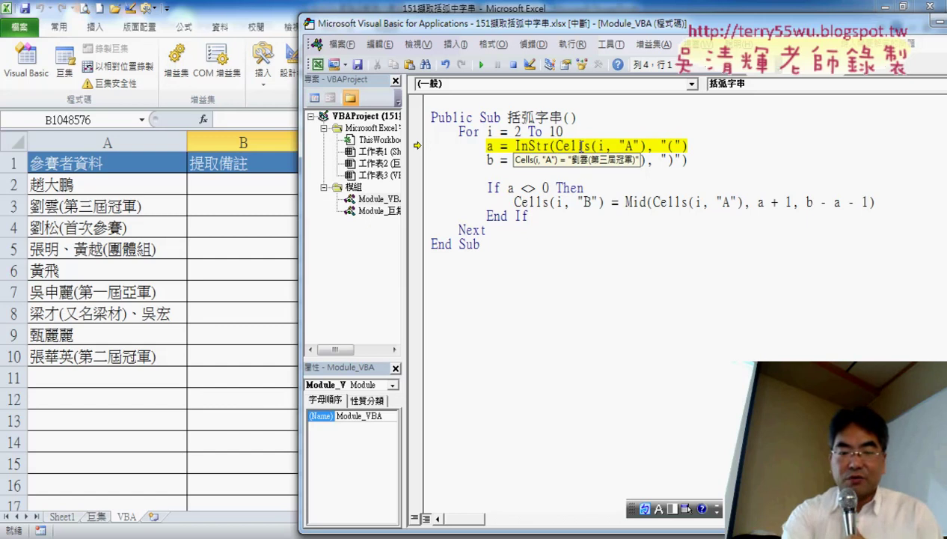
key("F8")
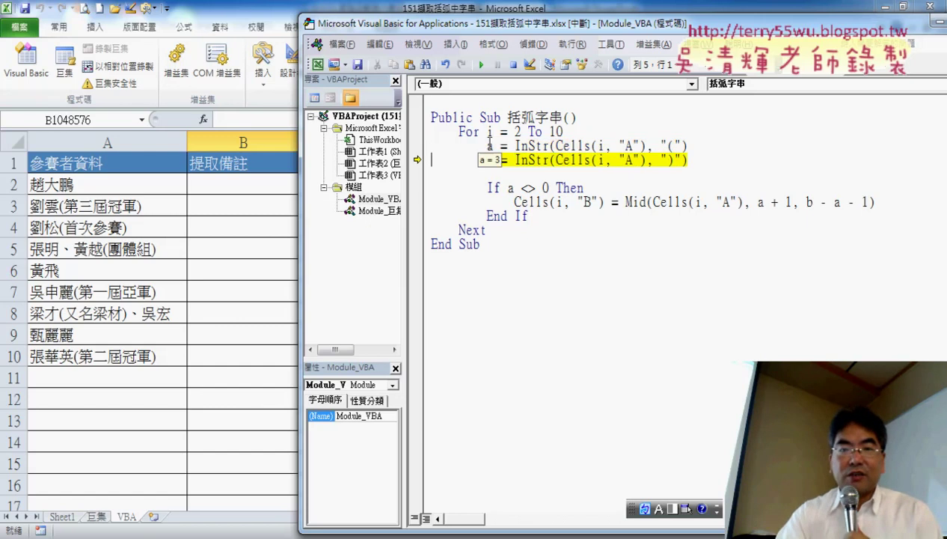
mouse_move(490, 146)
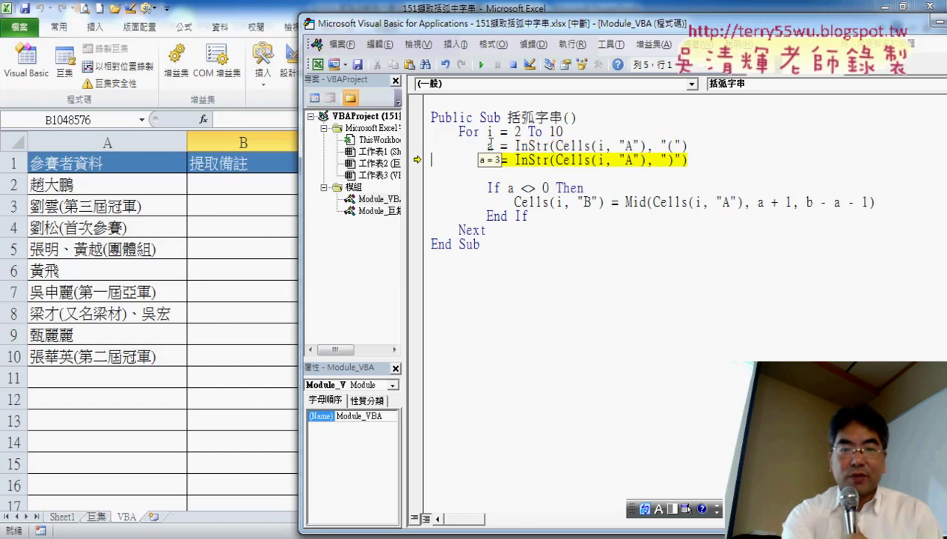
key("F8")
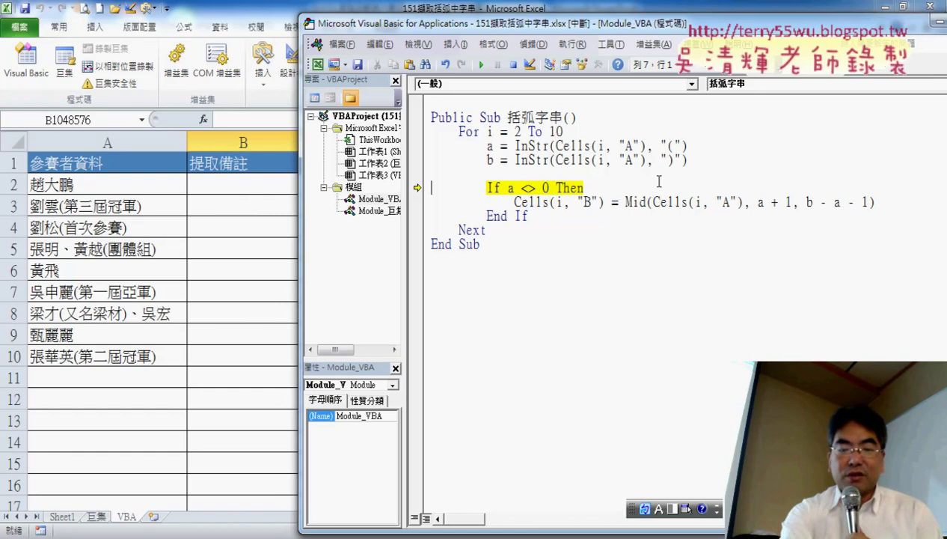
key("F8")
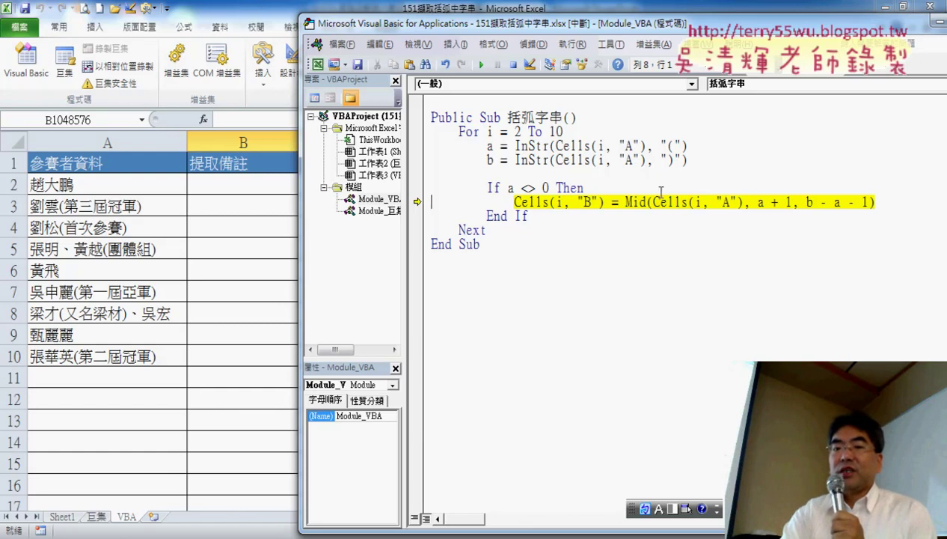
left_click_drag(627, 202, 868, 205)
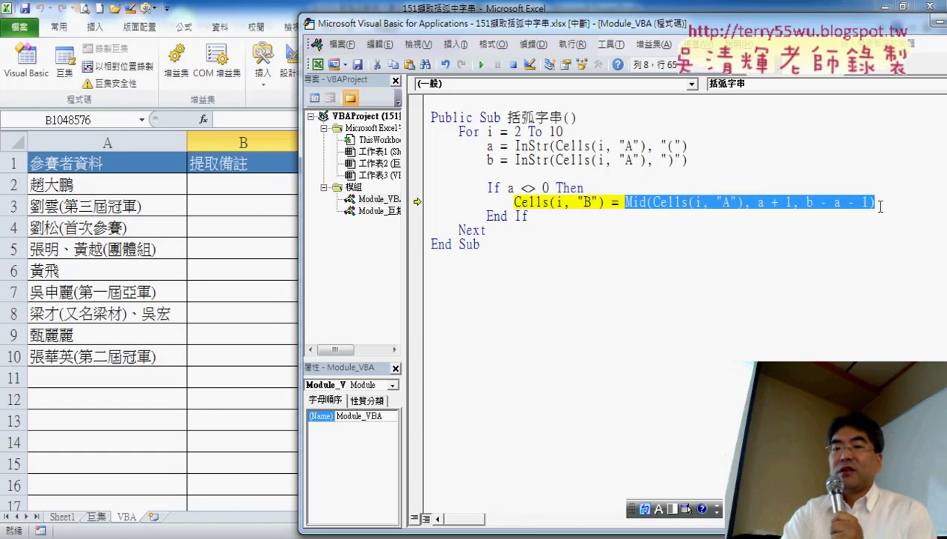
left_click_drag(297, 140, 298, 142)
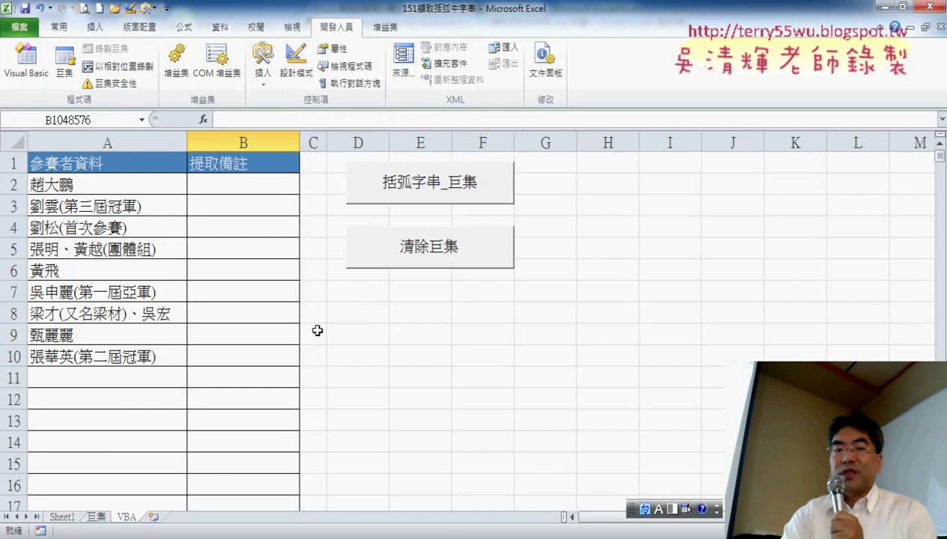
left_click(41, 56)
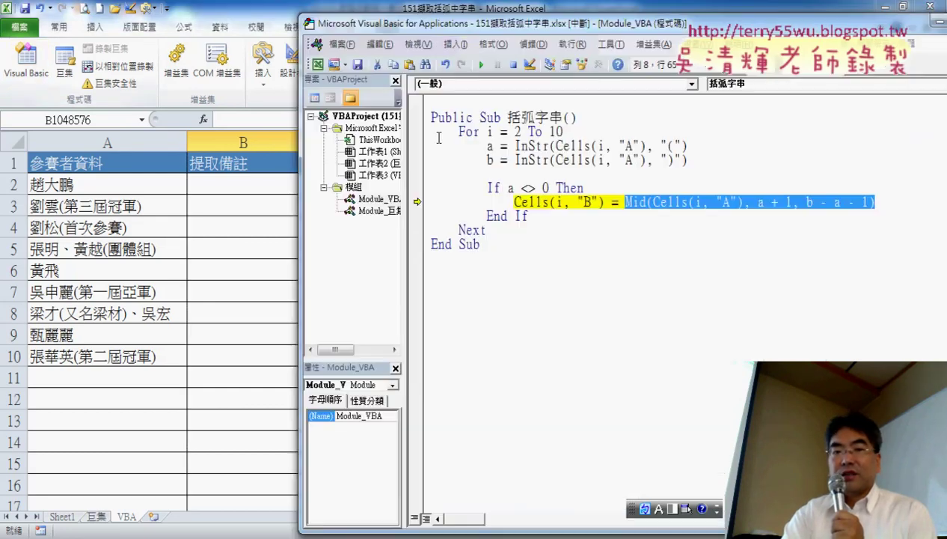
left_click_drag(470, 34, 508, 33)
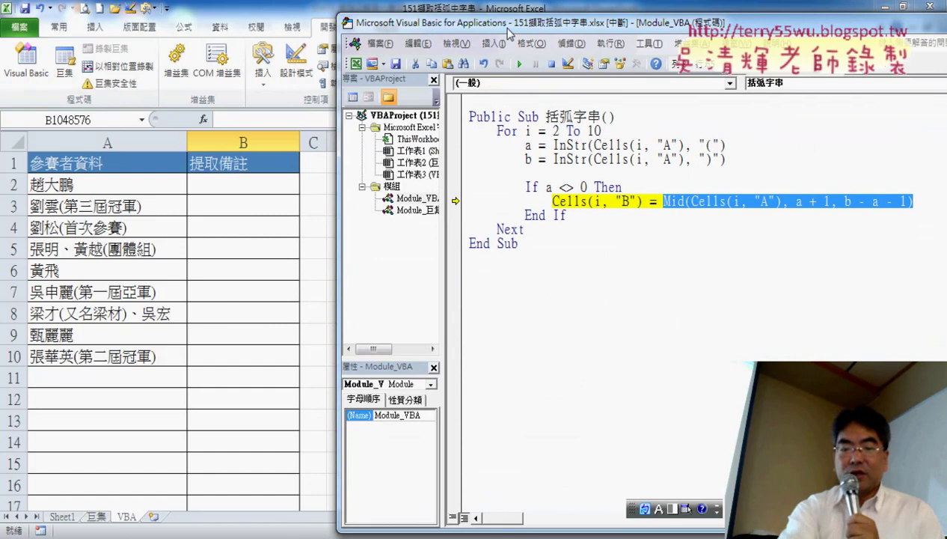
Step the assignment so B3 shows 第三屆冠軍, annotating how the code fills the cell
key("F8")
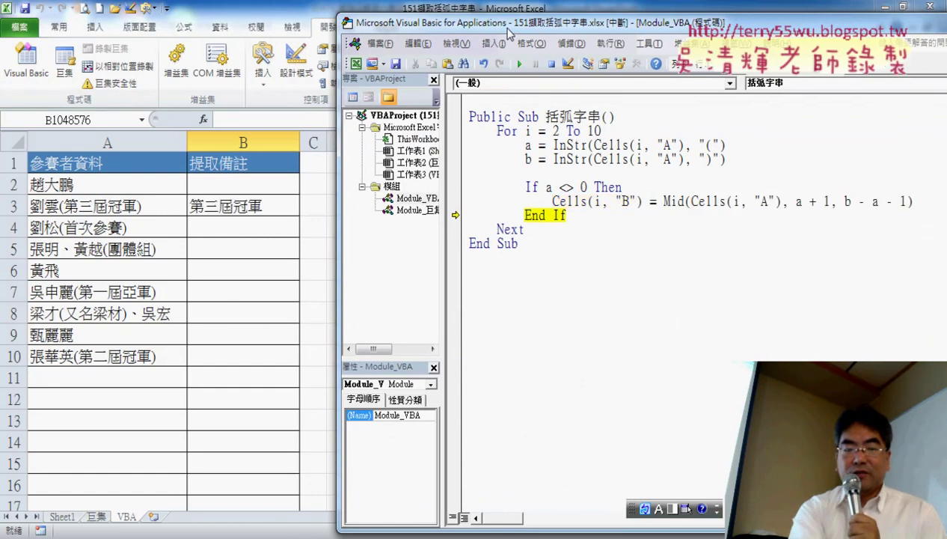
key("shift")
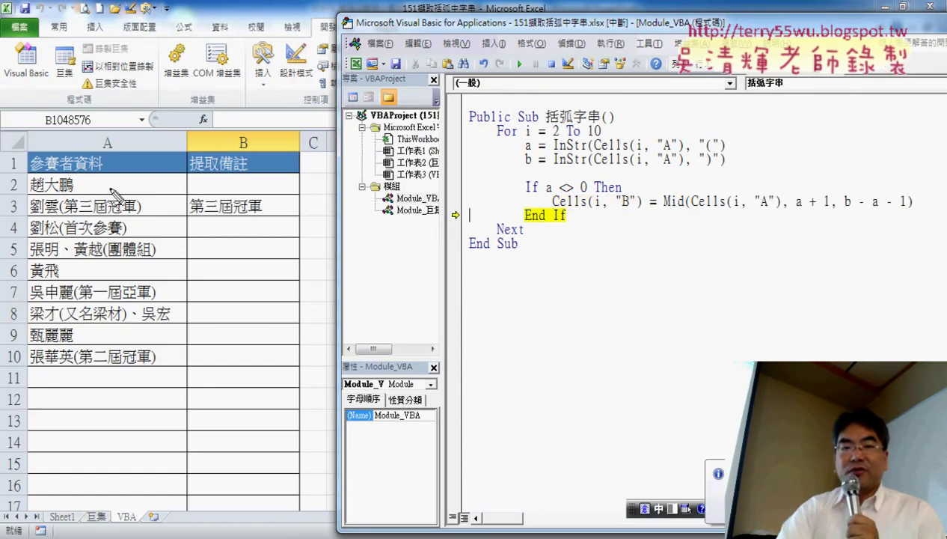
left_click_drag(247, 180, 258, 180)
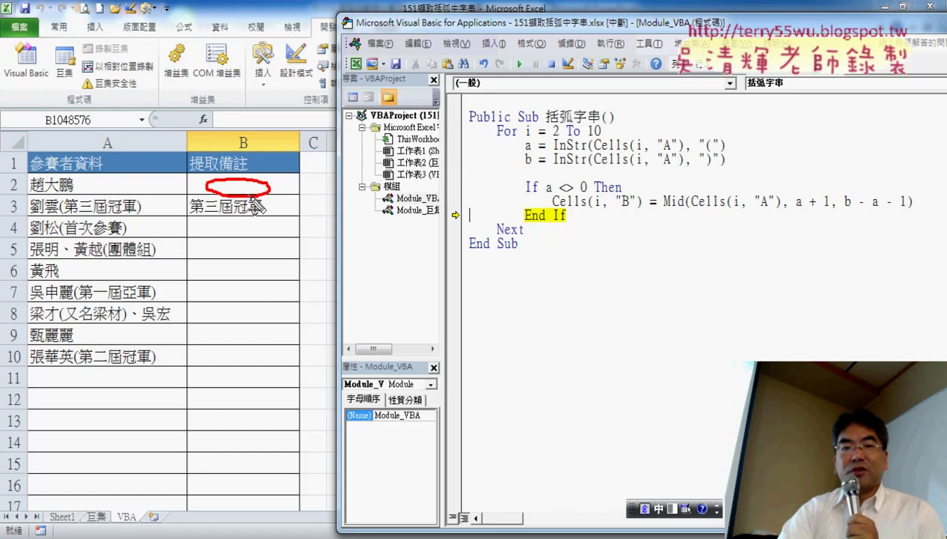
left_click_drag(635, 187, 654, 197)
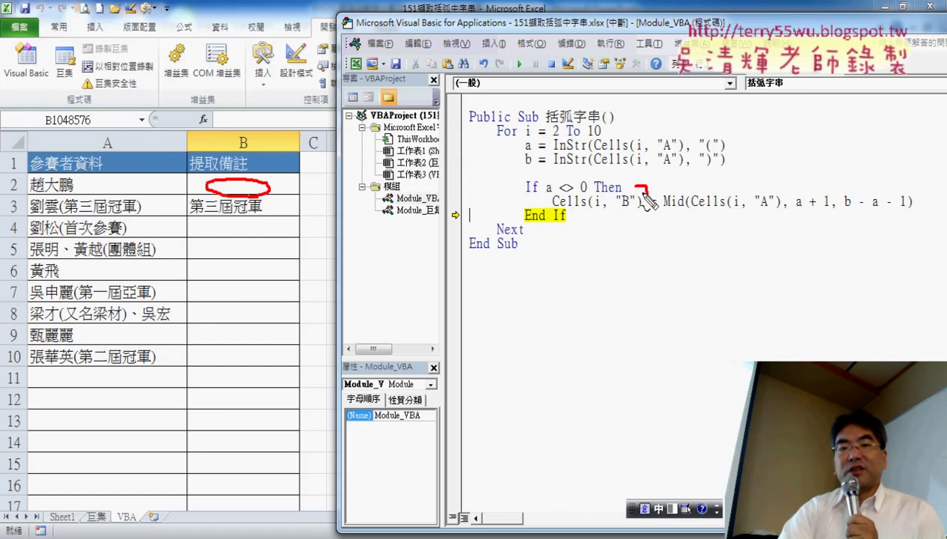
mouse_move(554, 212)
left_mouse_down()
mouse_move(757, 213)
mouse_move(631, 238)
mouse_move(614, 220)
mouse_move(629, 226)
left_mouse_up()
mouse_move(550, 199)
left_mouse_down()
mouse_move(279, 187)
mouse_move(264, 214)
mouse_move(201, 225)
mouse_move(281, 206)
left_mouse_up()
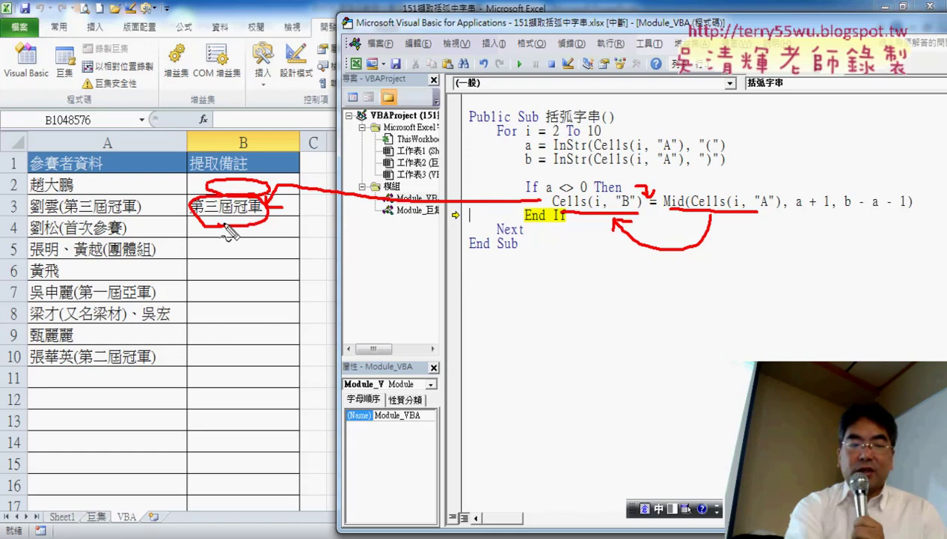
key("Escape")
key("shift")
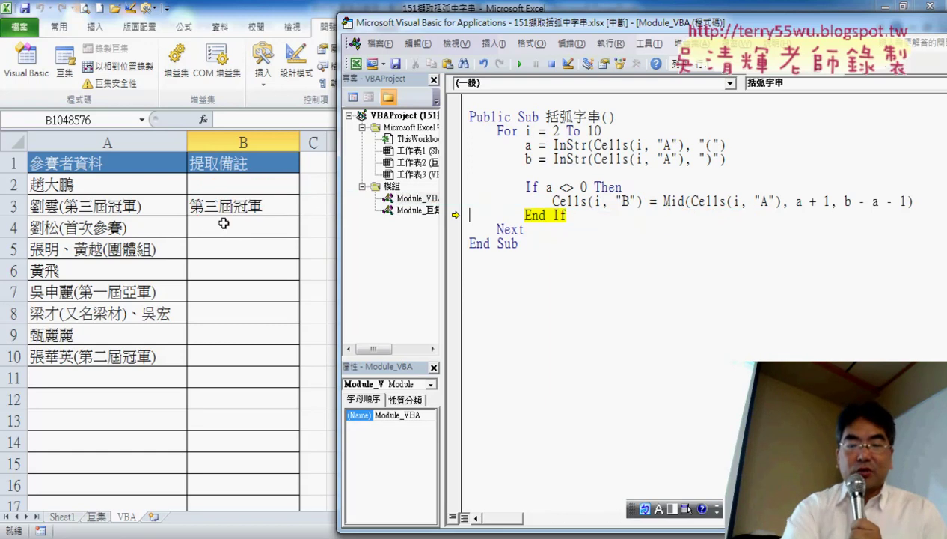
Step row 4 until B4 shows 首次參賽, then run the macro to completion
key("F8")
key("F8")
key("F8")
key("F8")
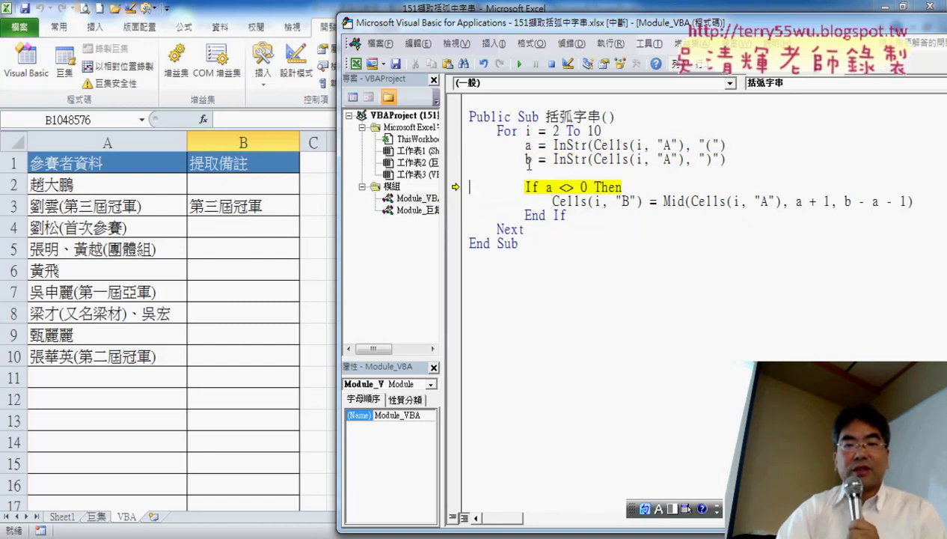
mouse_move(528, 159)
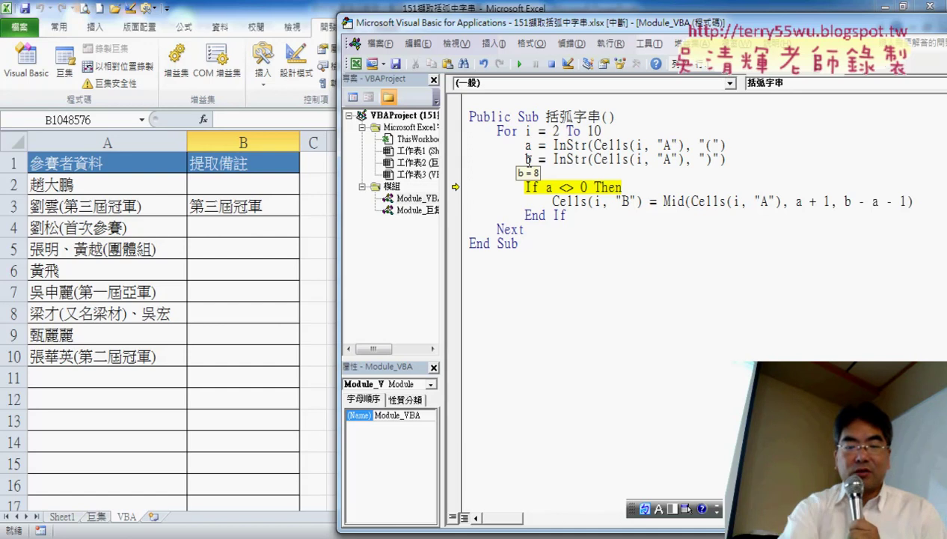
key("F8")
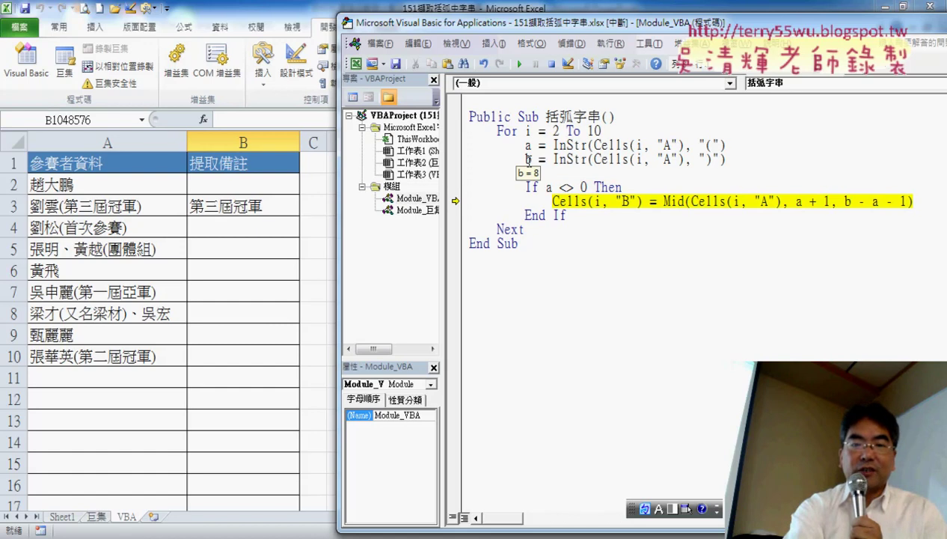
key("F8")
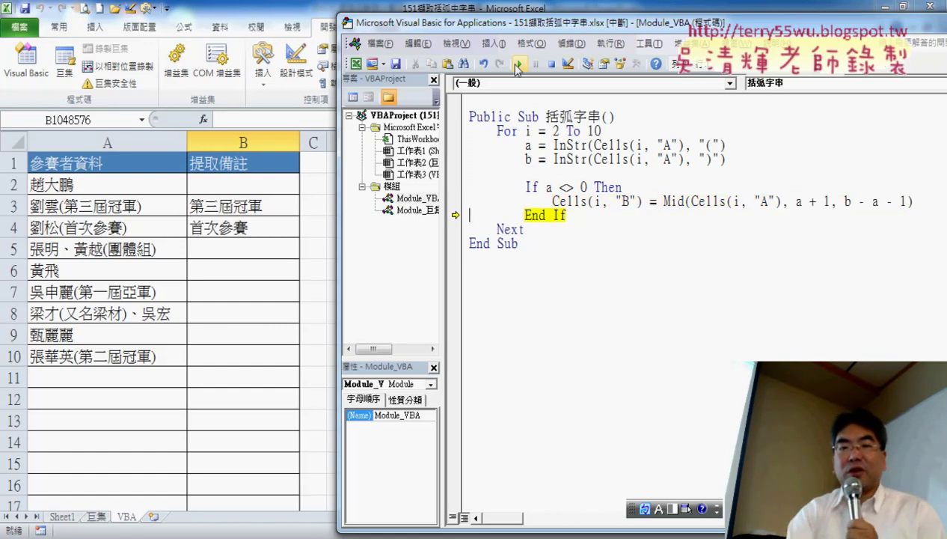
left_click(516, 65)
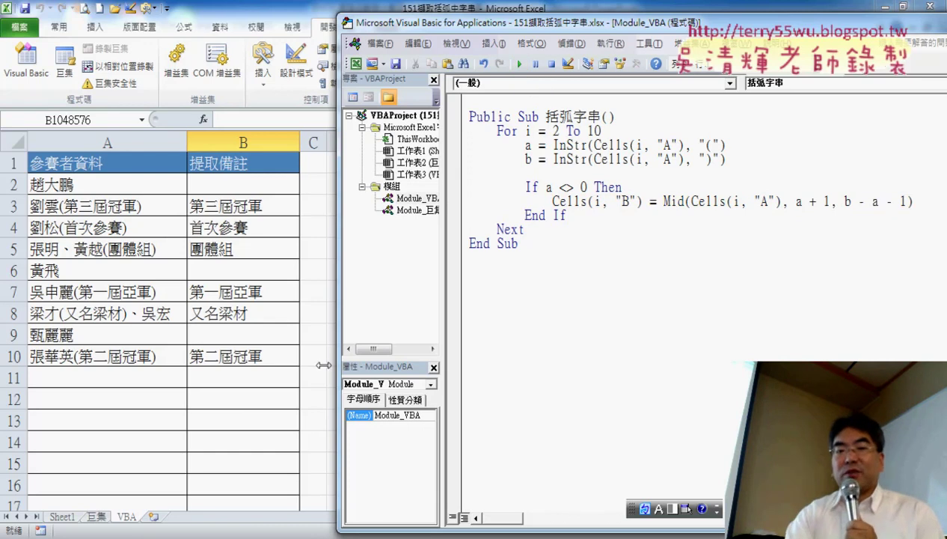
left_click_drag(516, 243, 457, 120)
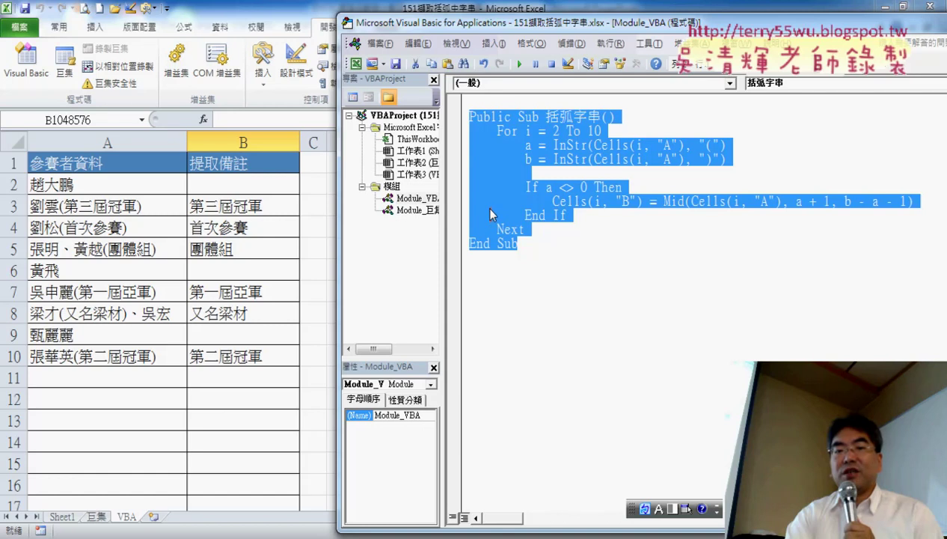
Copy the whole 括弧字串 procedure and paste a duplicate below End Sub
left_click_drag(546, 239, 465, 116)
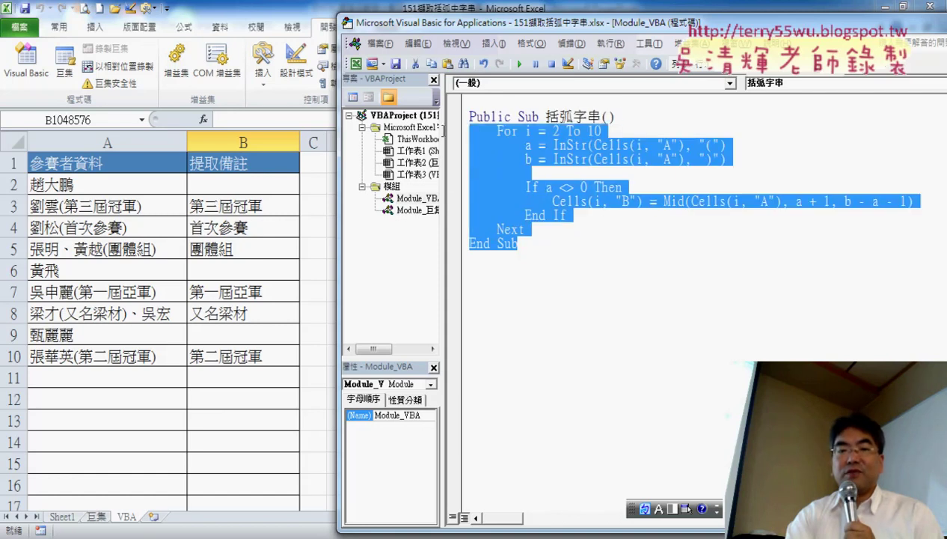
right_click(497, 159)
left_click(528, 184)
left_click(508, 262)
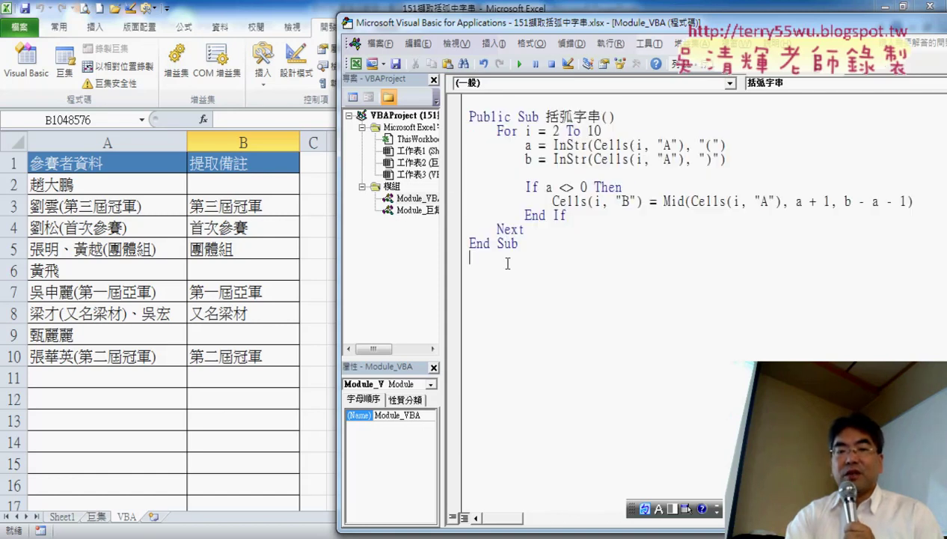
key("ctrl+v")
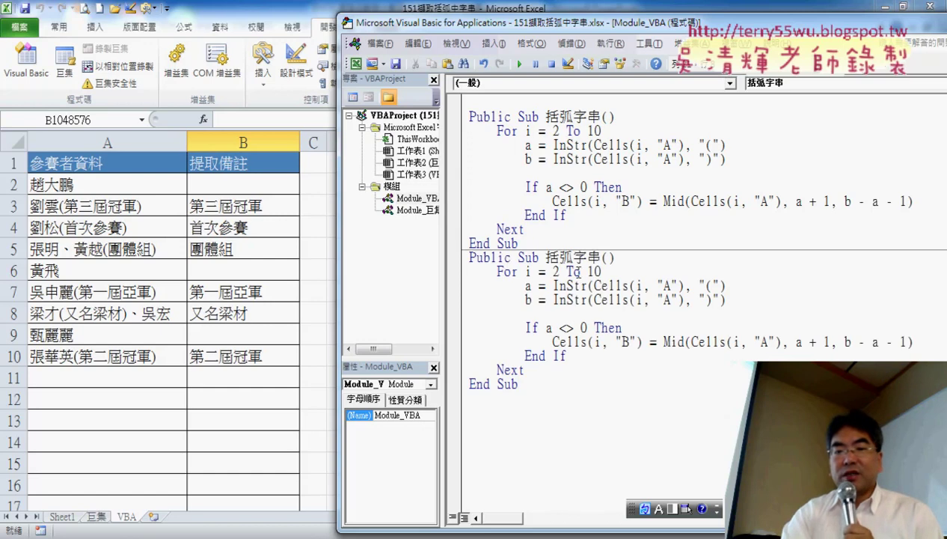
Rename the pasted procedure to 清除
left_click_drag(545, 256, 574, 256)
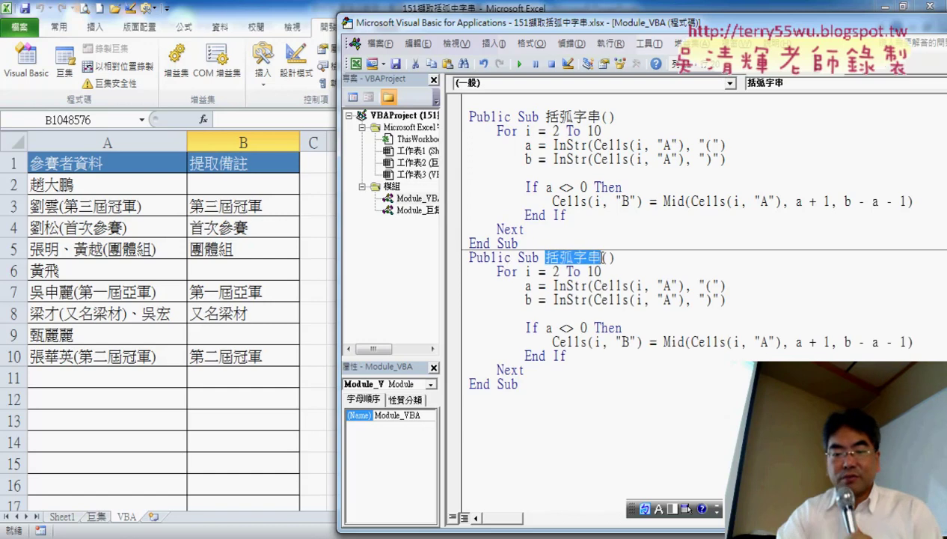
key("BackSpace")
type("7e")
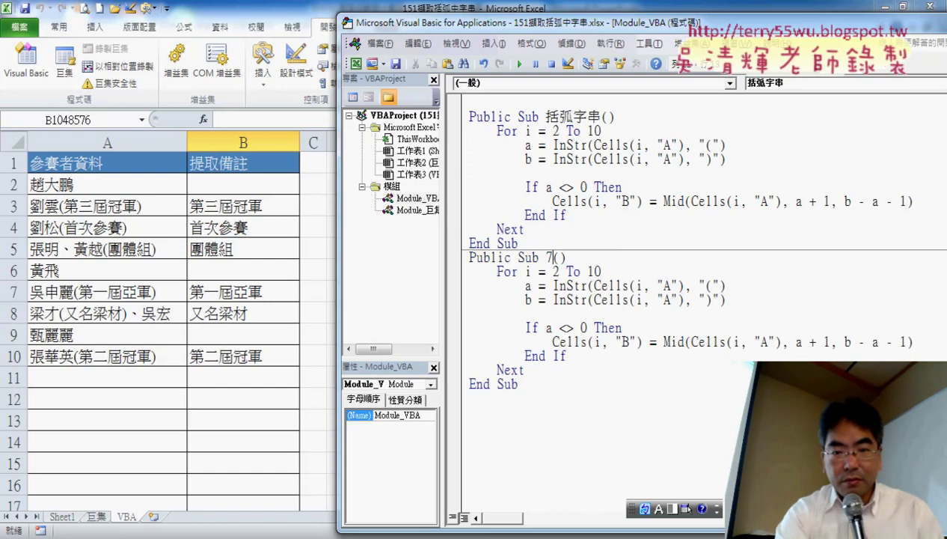
key("BackSpace")
key("shift")
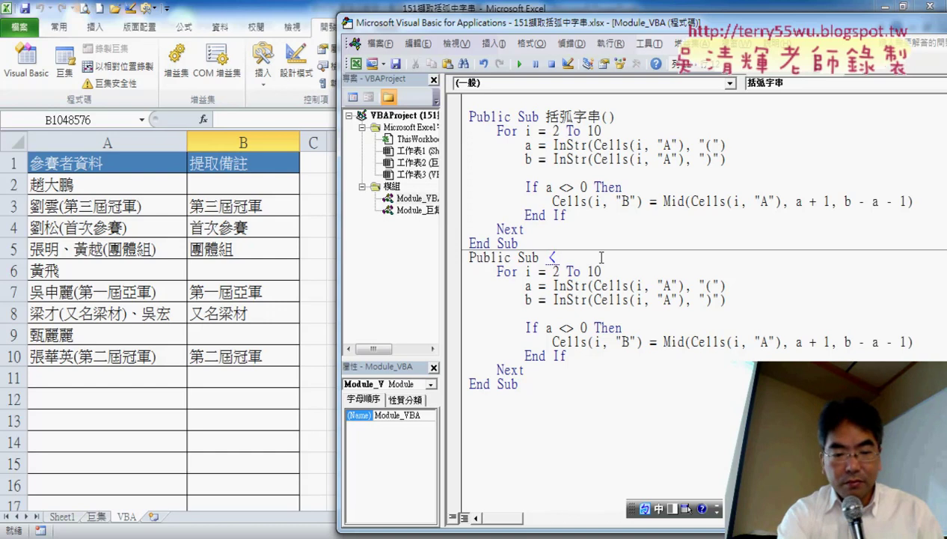
type("清")
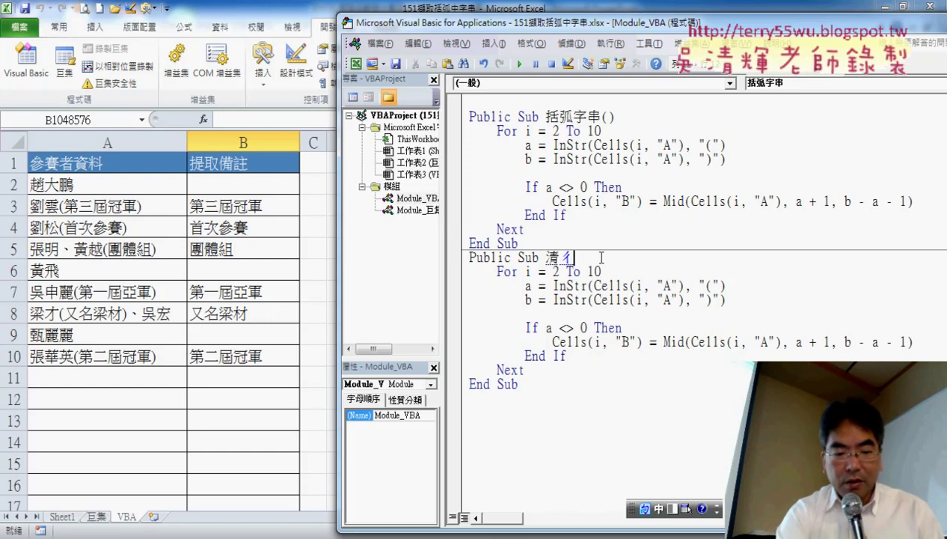
type("除(")
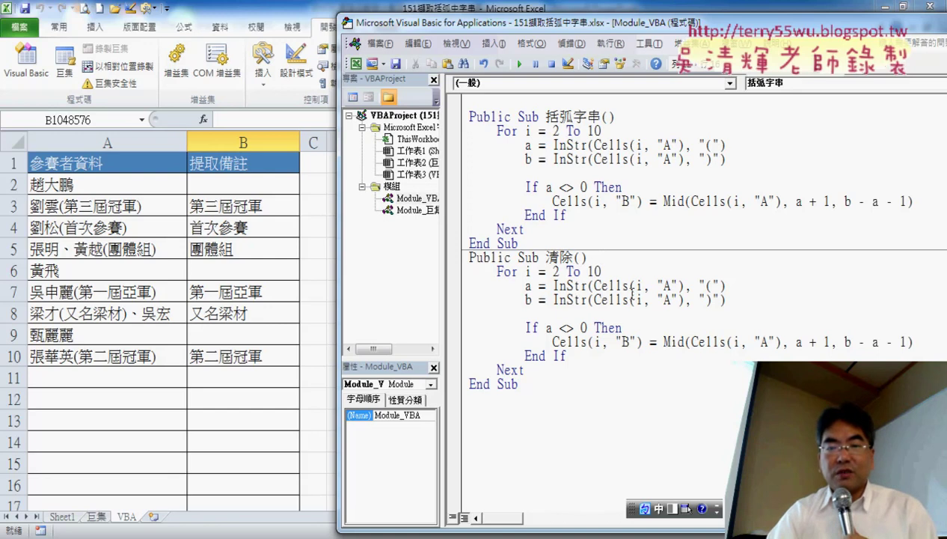
Remove the InStr, If and End If lines from 清除 and replace the Mid expression with ""
left_click_drag(633, 327, 474, 284)
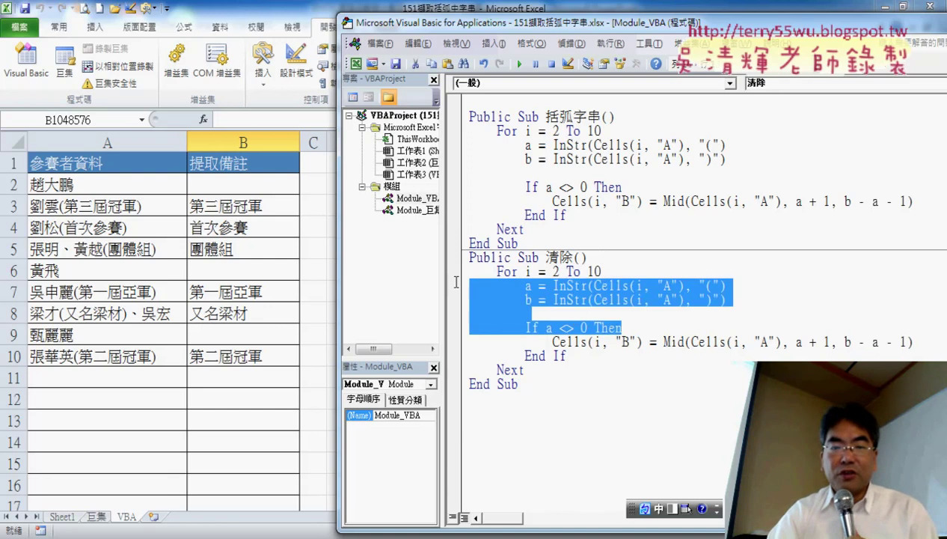
key("Delete")
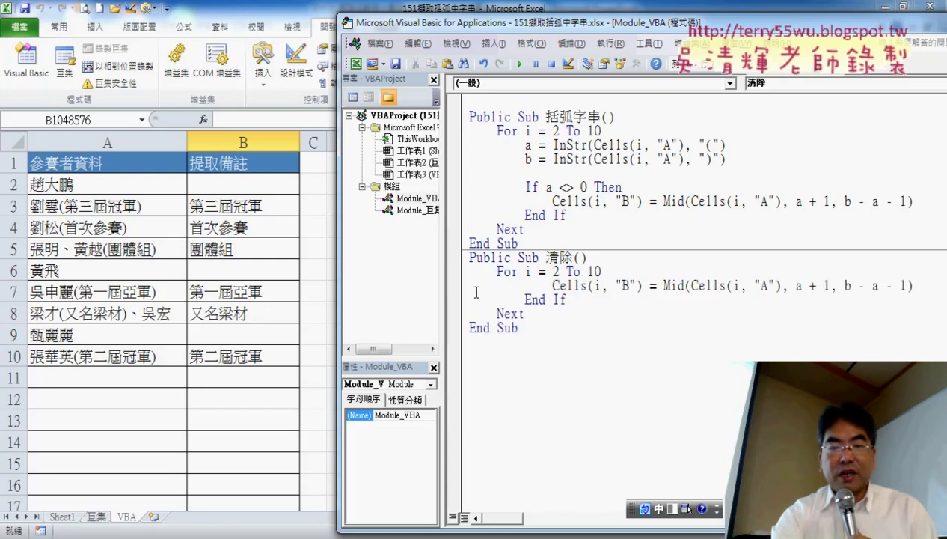
key("Delete")
key("Delete")
key("Delete")
key("Delete")
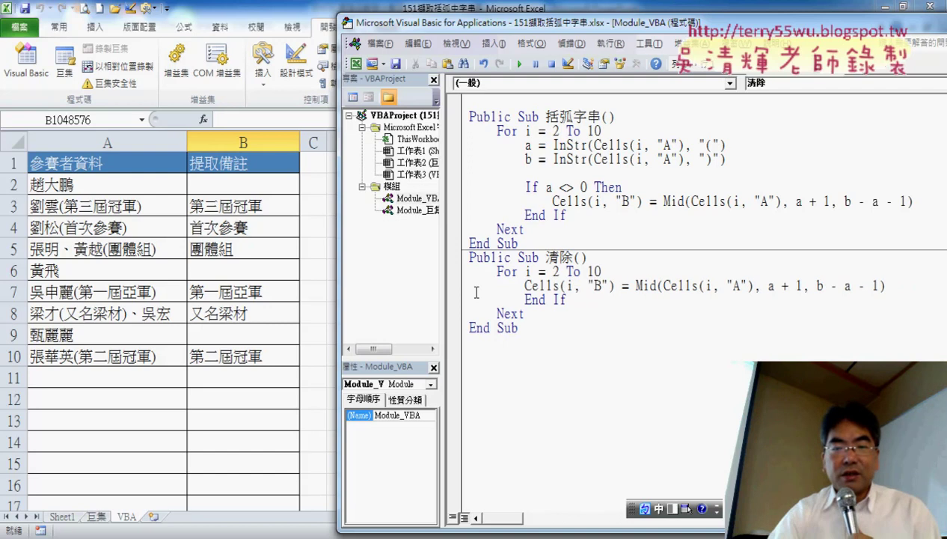
left_click(459, 299)
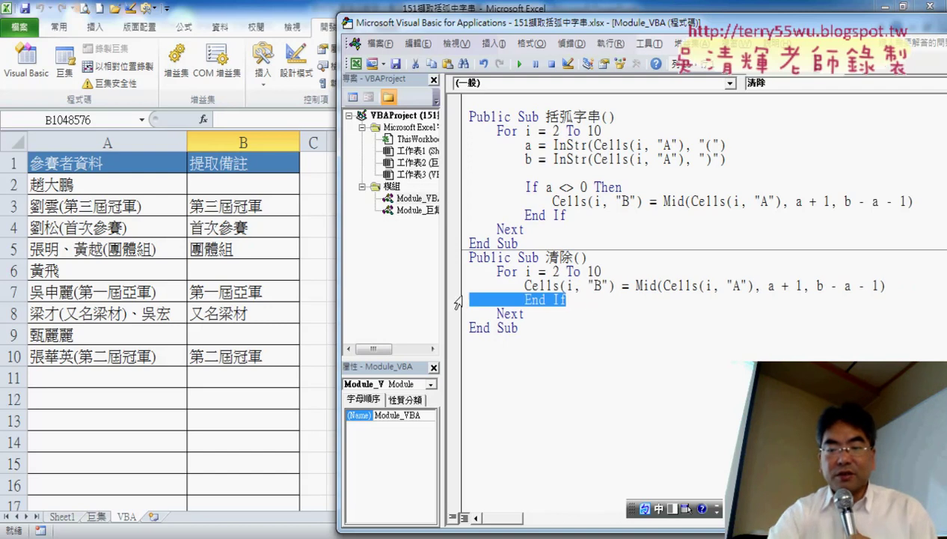
key("Delete")
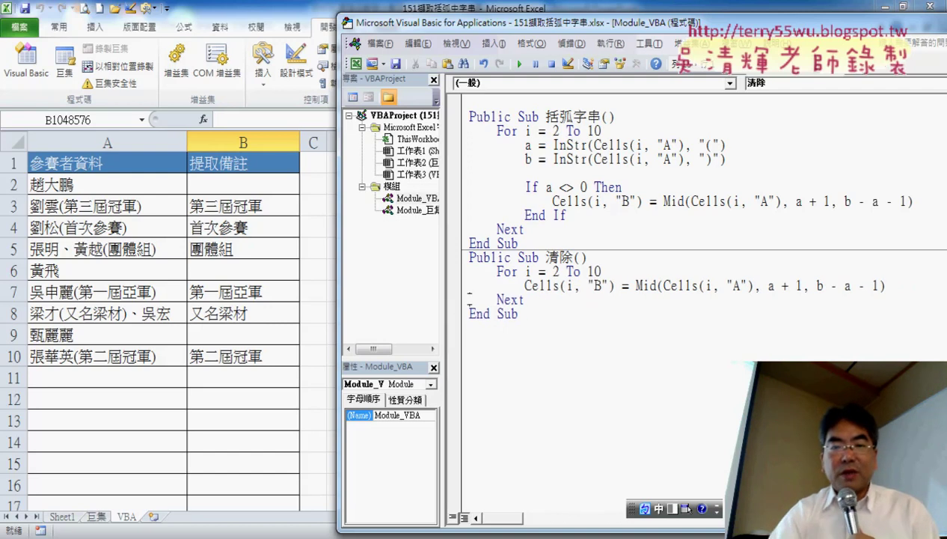
left_click_drag(639, 284, 753, 286)
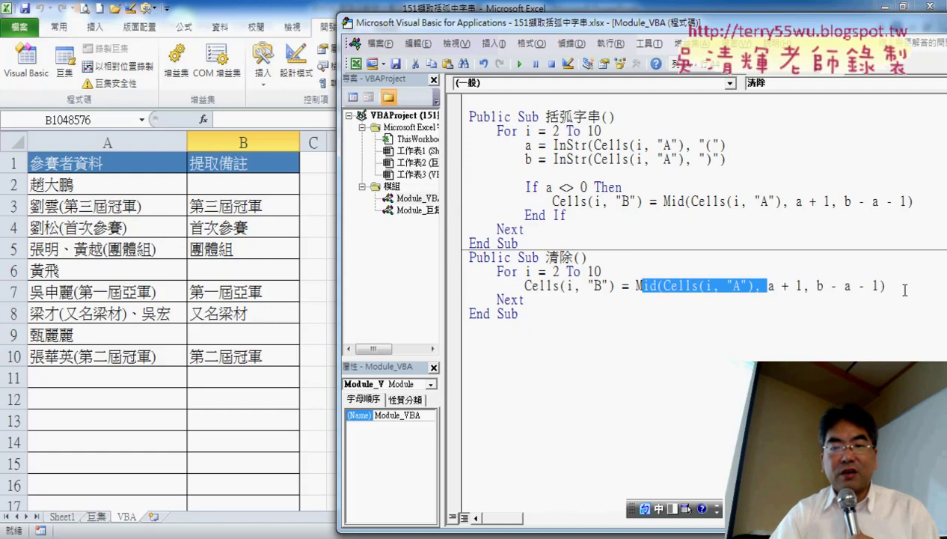
mouse_move(905, 289)
left_mouse_down()
mouse_move(700, 274)
mouse_move(635, 285)
left_mouse_up()
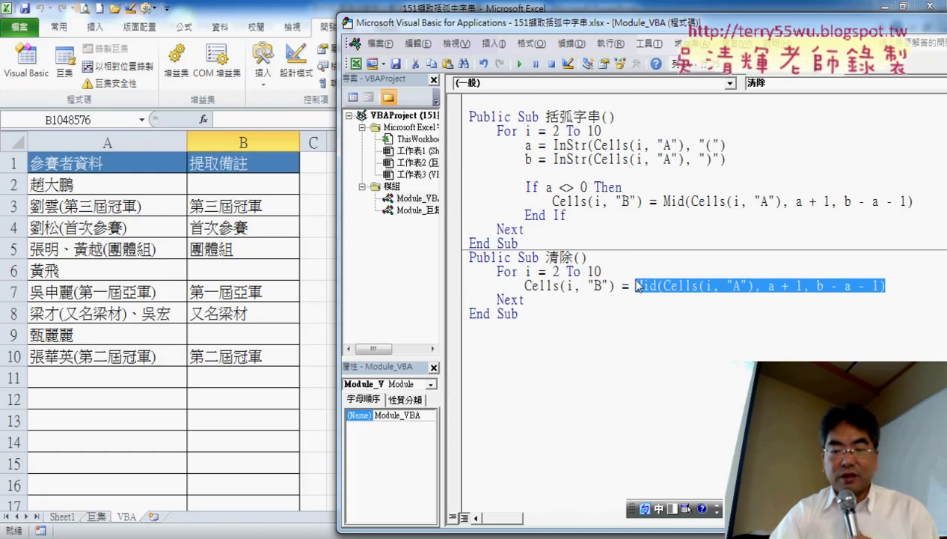
type("\"\"")
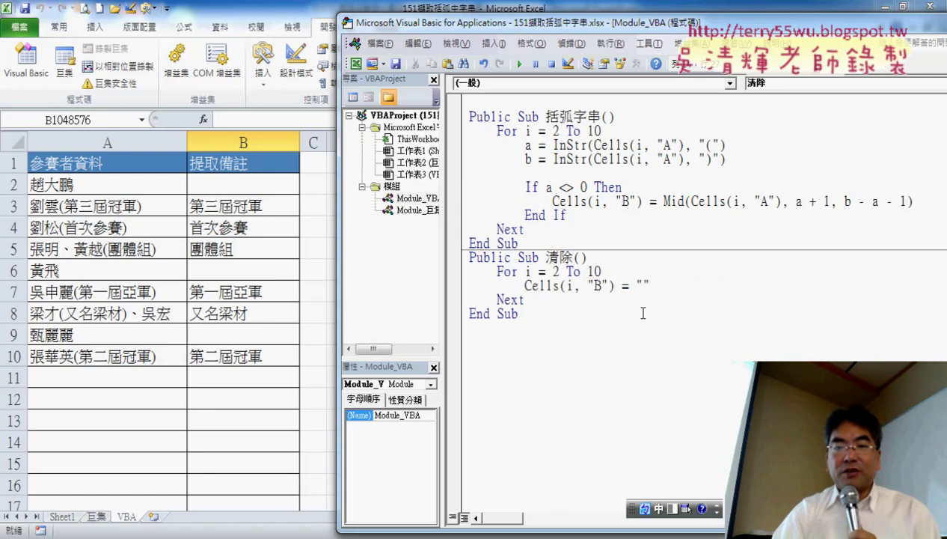
Run the 清除 procedure to blank rows 2–10 of column B
left_click_drag(658, 283, 526, 275)
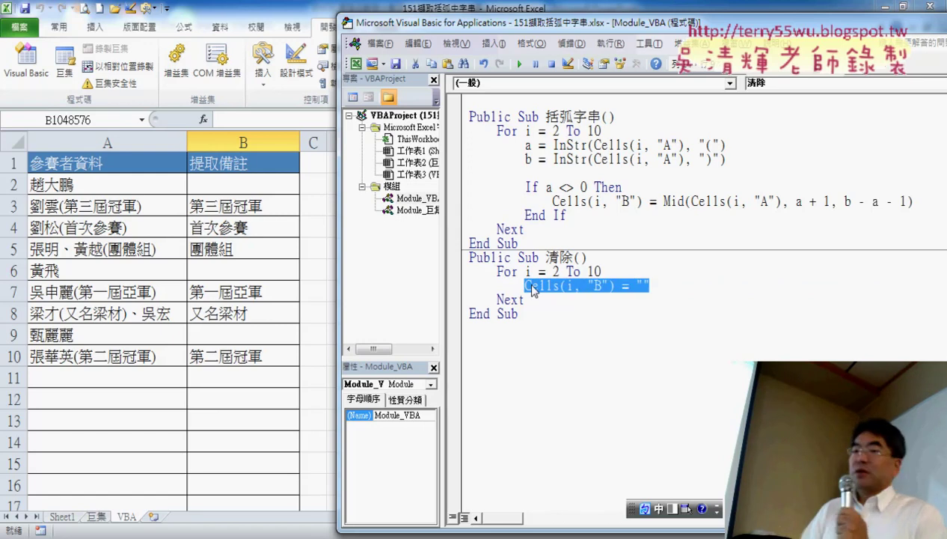
left_click(531, 272)
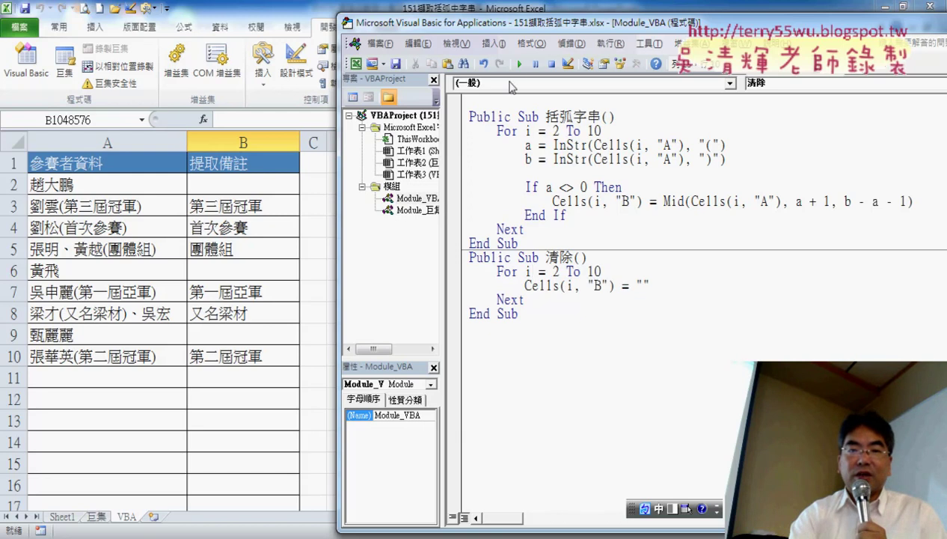
left_click(519, 66)
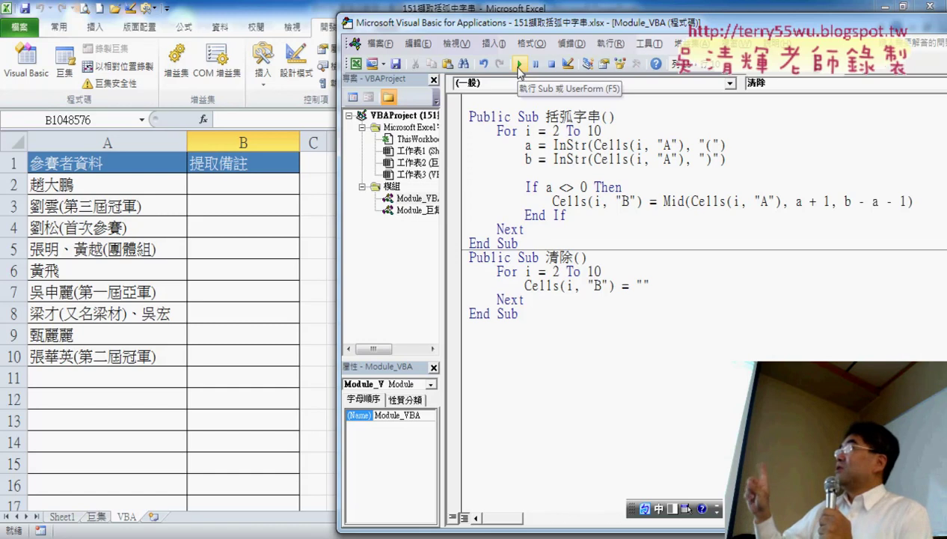
left_click(532, 65)
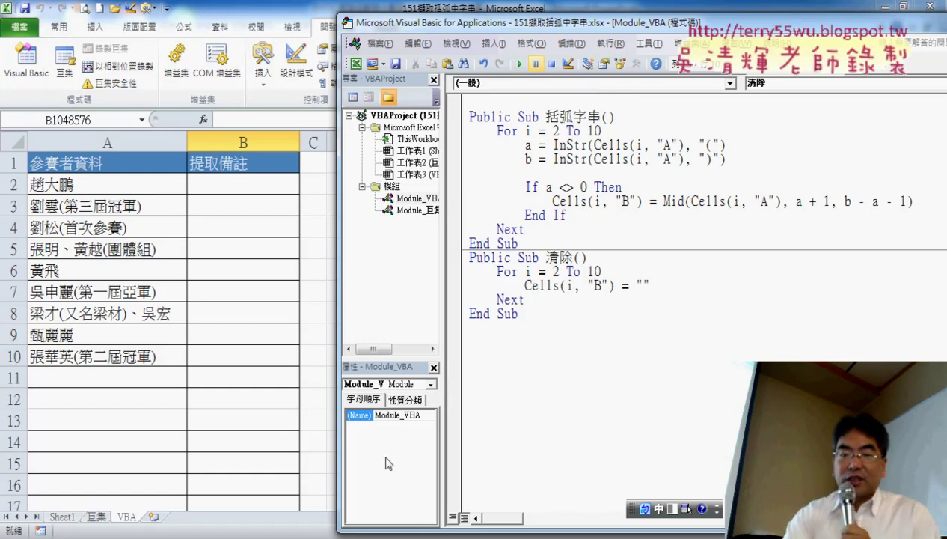
In PowerPoint, scroll from slide 36 to slide 37, VBA_SUB
left_click(296, 490)
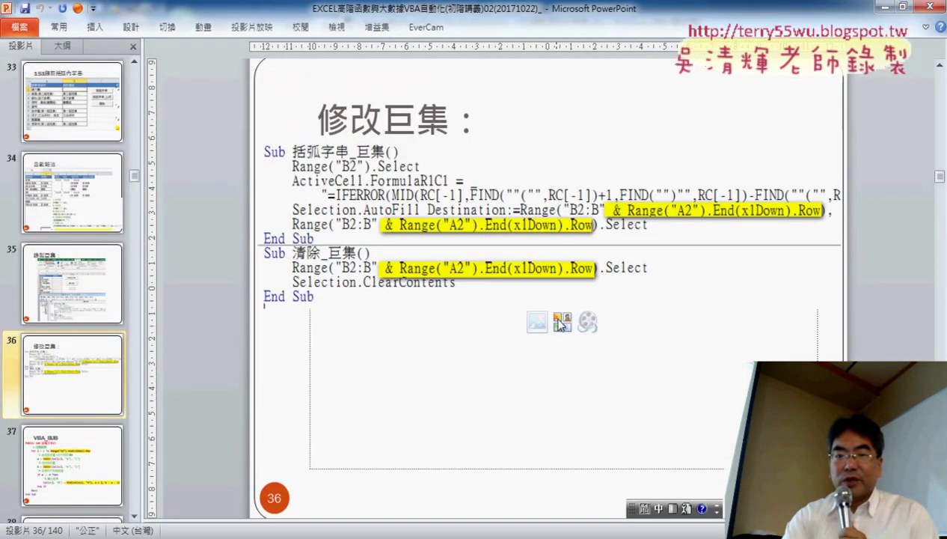
scroll(562, 318, "down", 1)
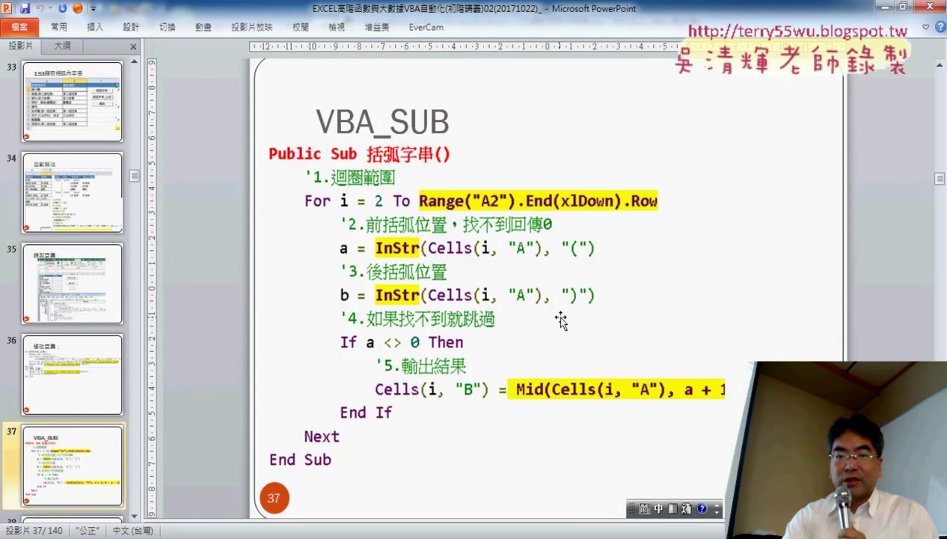